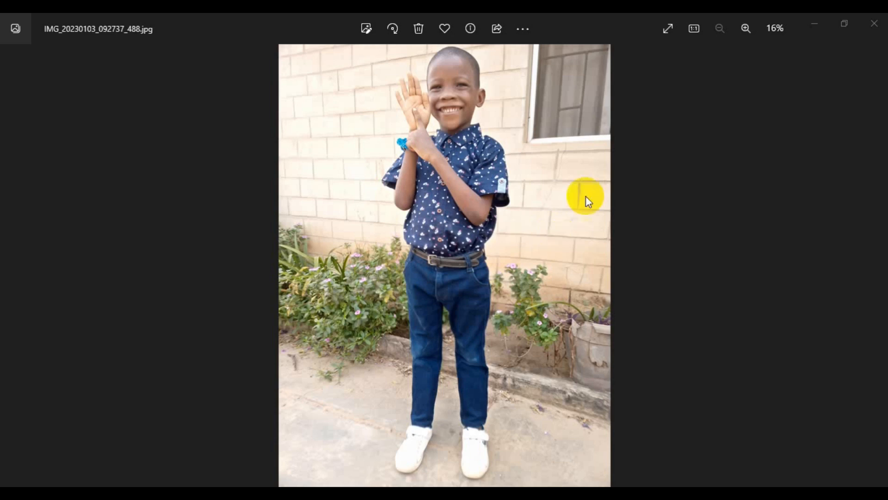
- Look over the boy's photo and the road background picture in the image viewer, and return to the desktop
scroll(557, 253, "up", 2)
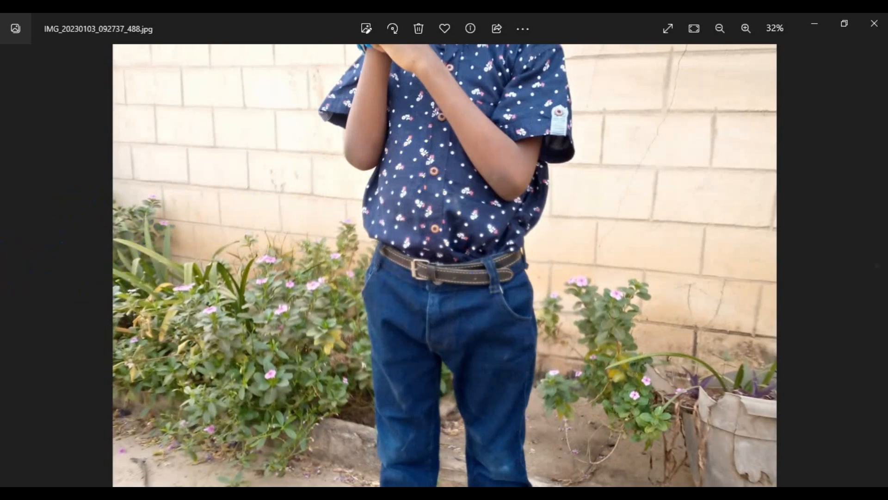
left_click(877, 266)
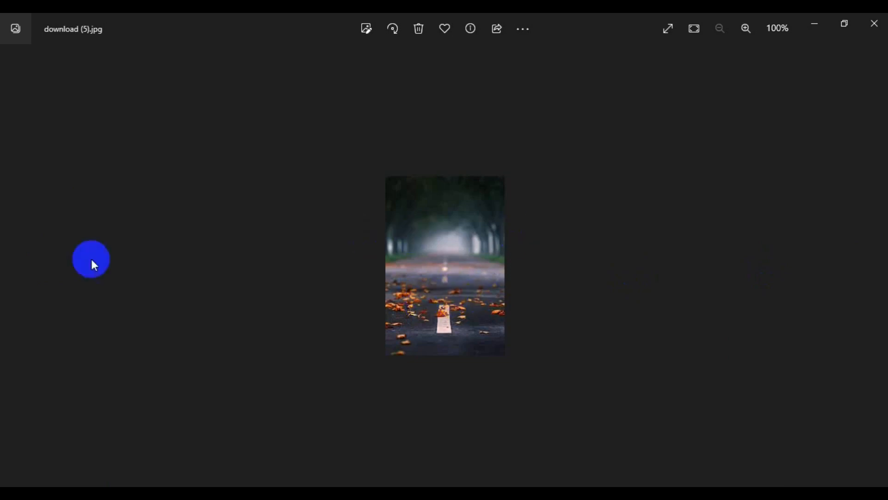
left_click(11, 261)
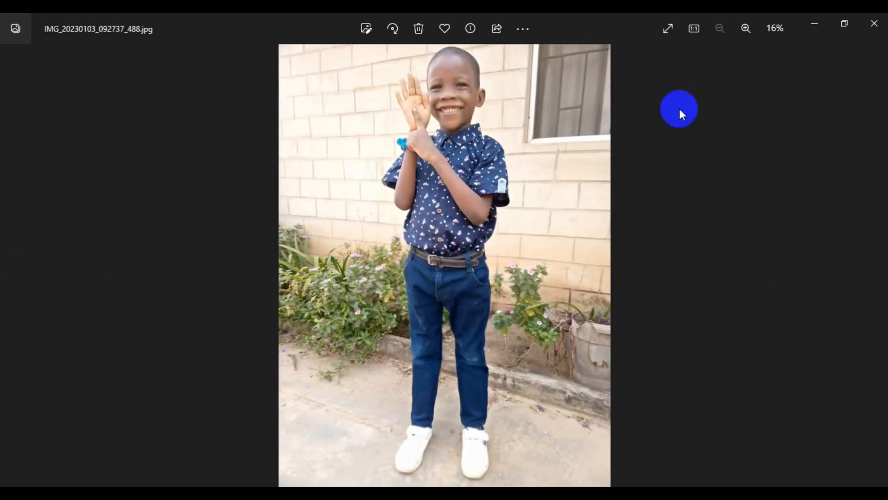
left_click(811, 21)
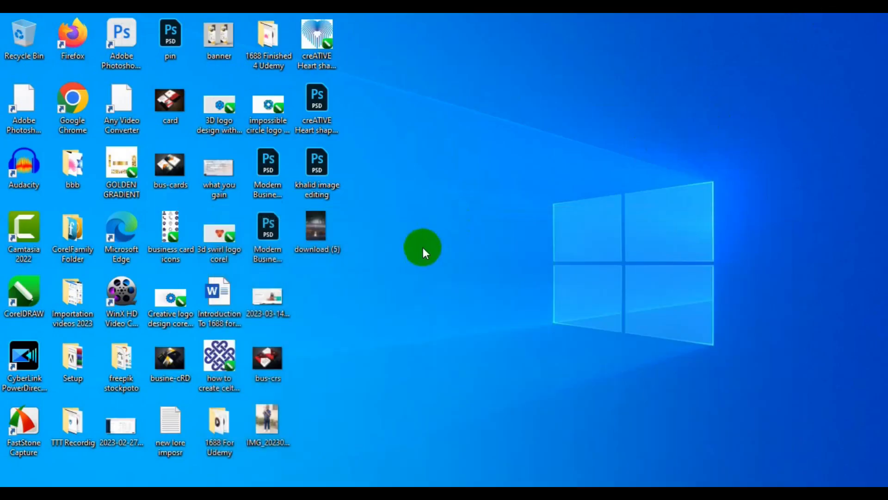
- Open the desktop photo IMG_20230103_092737_488 in Photoshop and unlock its Background layer
left_click(274, 417)
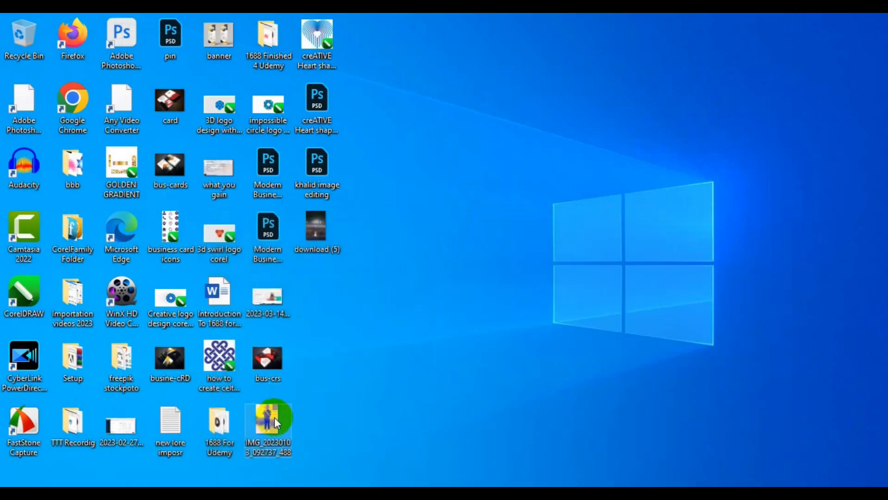
left_click_drag(274, 417, 468, 58)
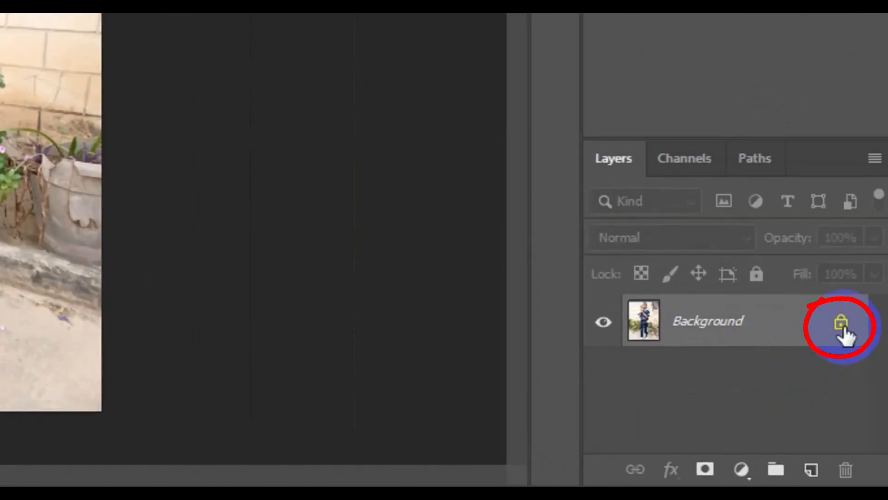
left_click(841, 330)
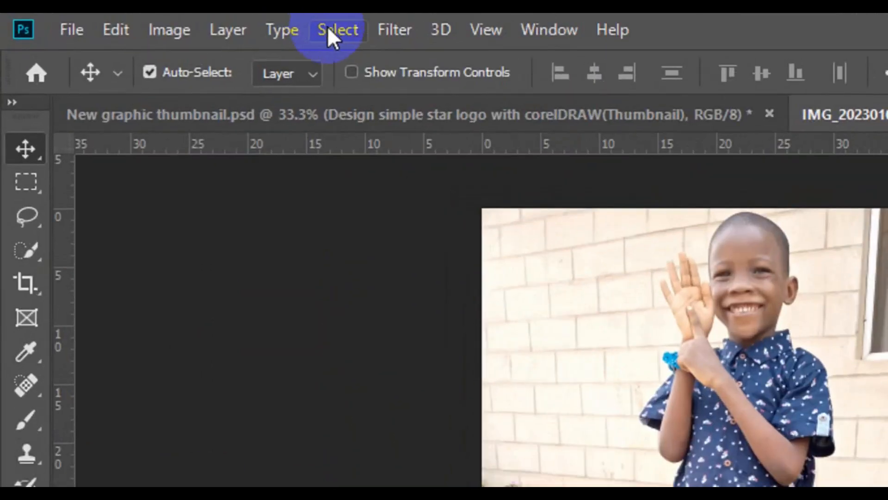
- Select the boy automatically with Select Subject and add a layer mask that hides the photo's background
left_click(328, 36)
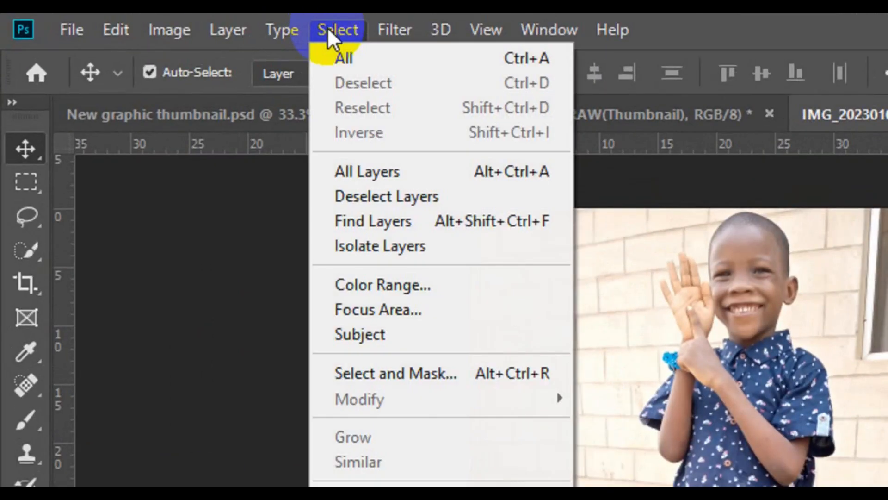
left_click(386, 333)
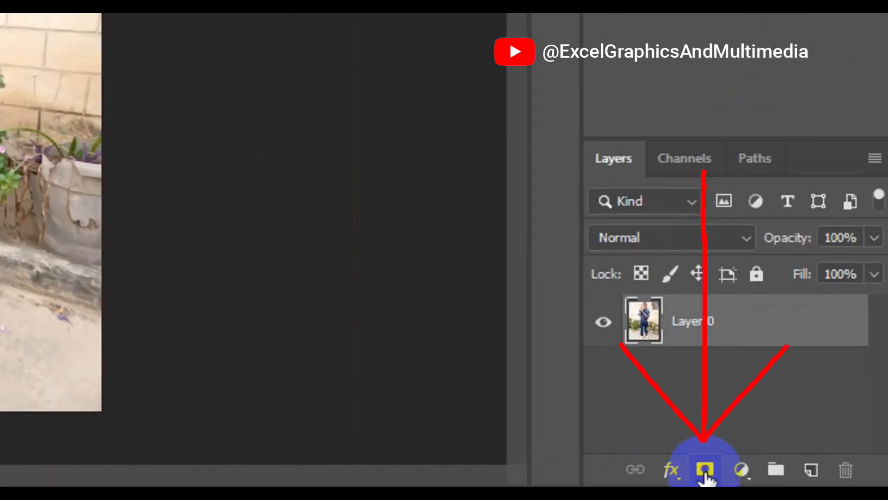
left_click(705, 471)
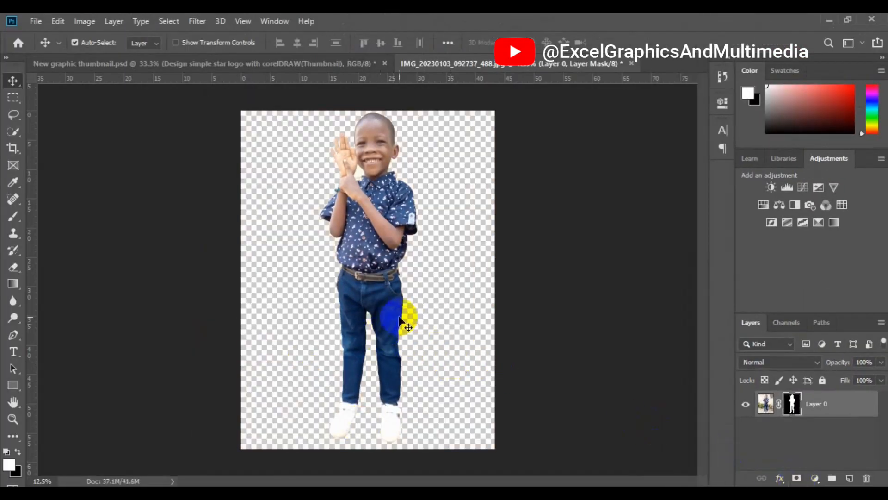
- Use the Magic Wand tool on the leftover background gap between the boy's hands and neck
key("w")
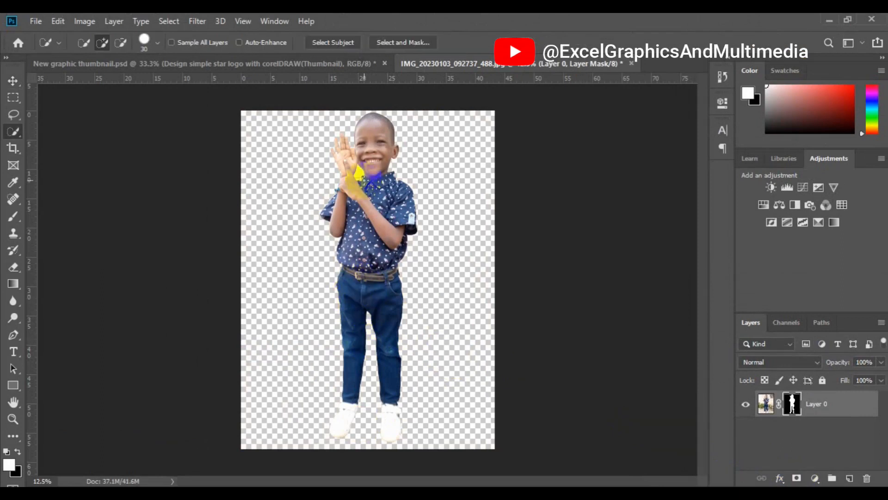
key("v")
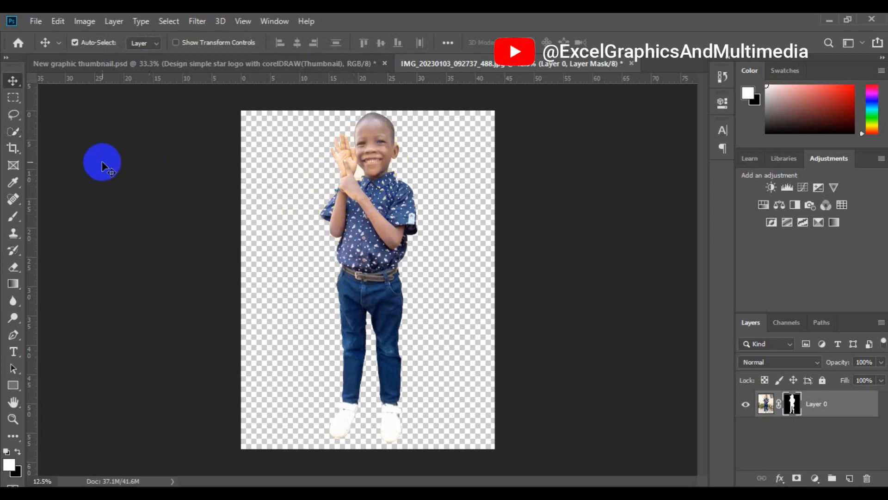
left_click_drag(14, 135, 66, 142)
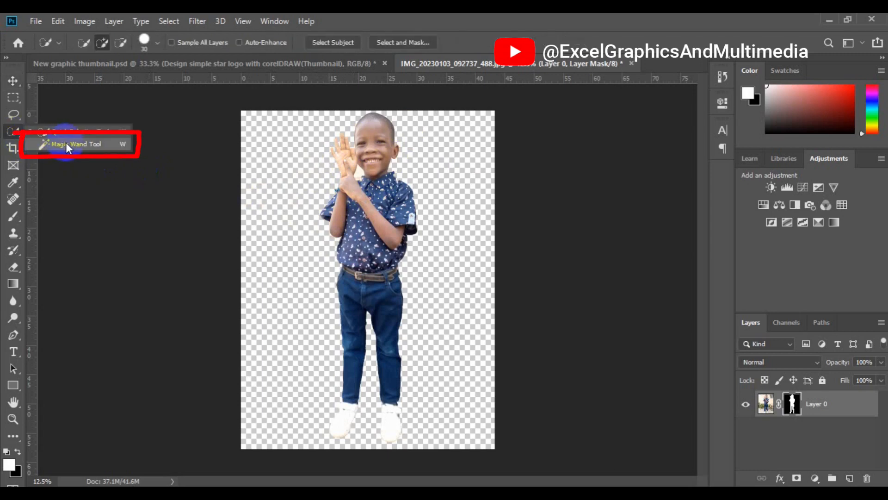
left_click(66, 143)
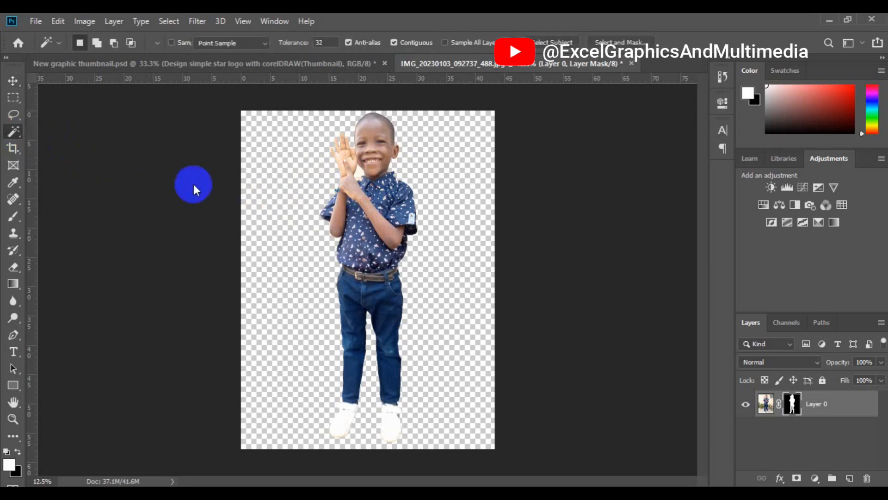
left_click(362, 175)
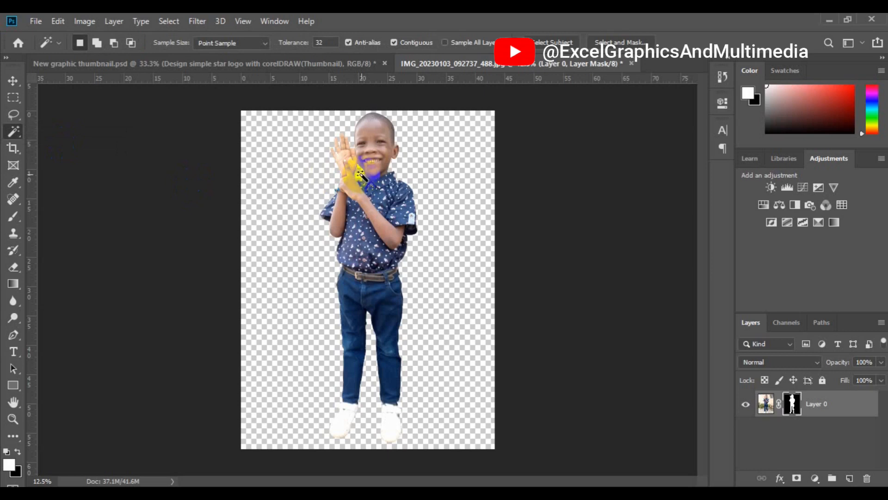
key("v")
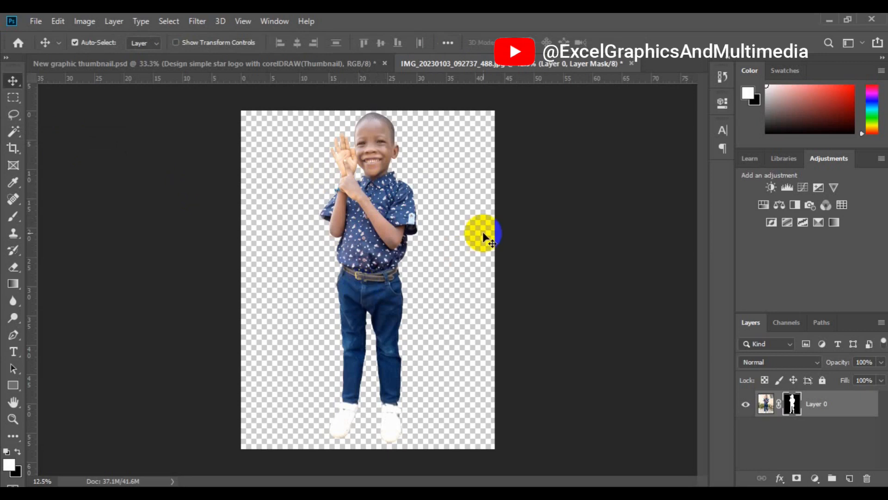
- Place the desktop picture download (5) in the document and enlarge it proportionally to about 43.4 by 65.3 in
left_click(829, 19)
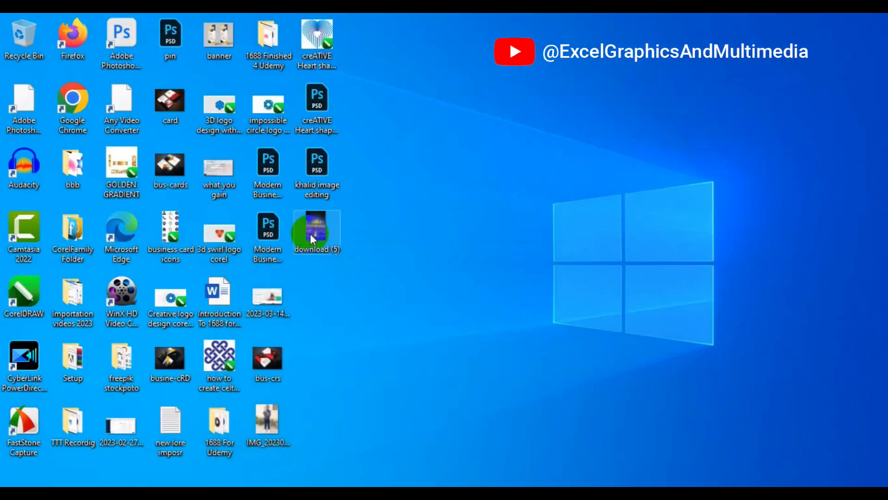
left_click_drag(310, 234, 496, 111)
left_click_drag(361, 290, 234, 491)
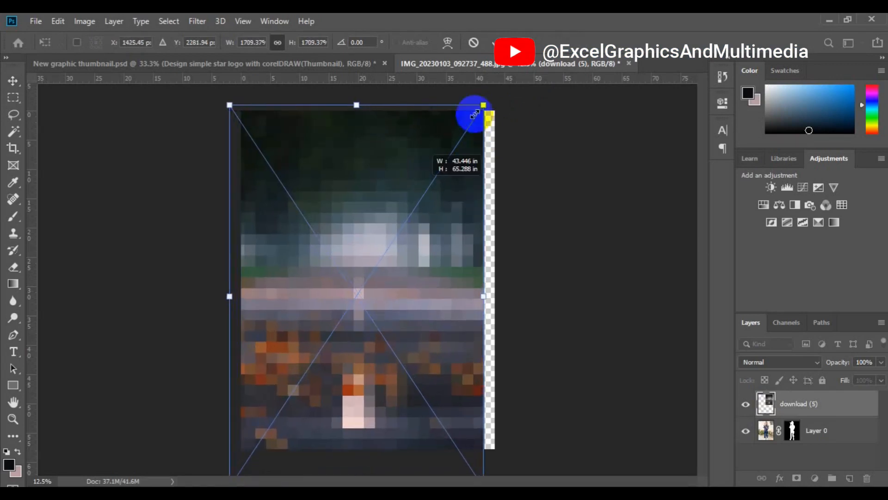
left_click(497, 44)
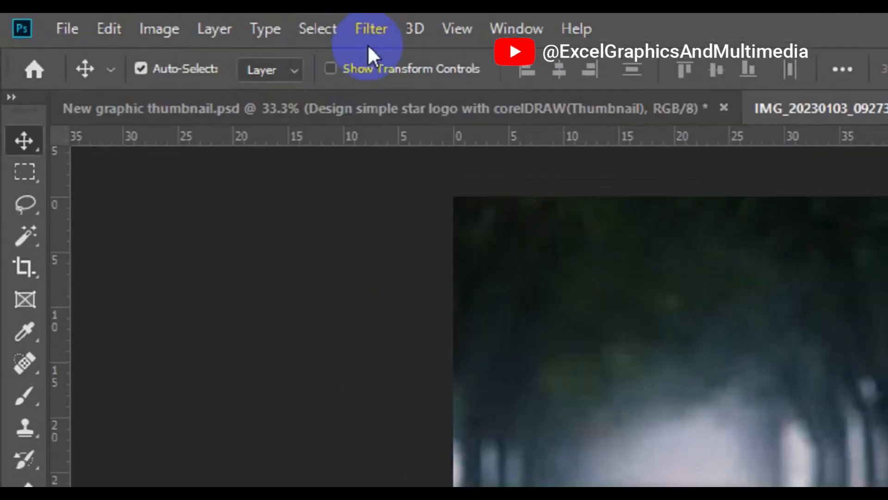
- Centre the road picture horizontally and vertically on the canvas by aligning it to a full-canvas selection, and deselect
left_click(344, 37)
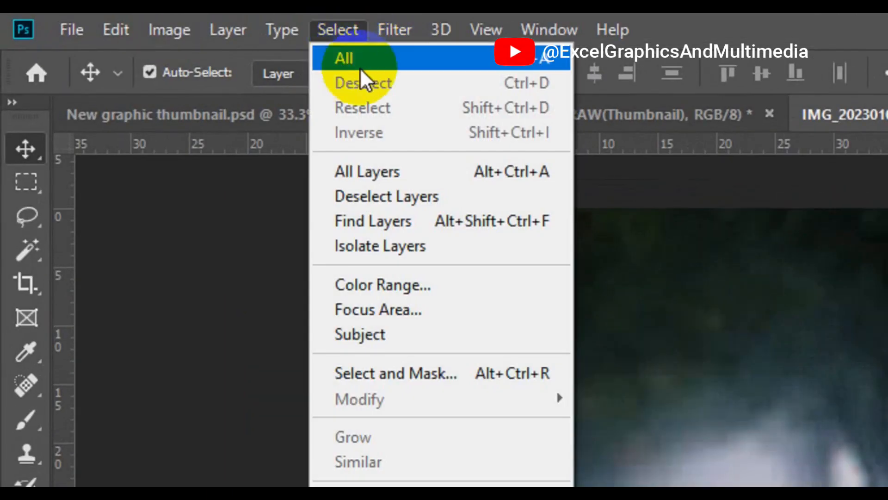
left_click(382, 61)
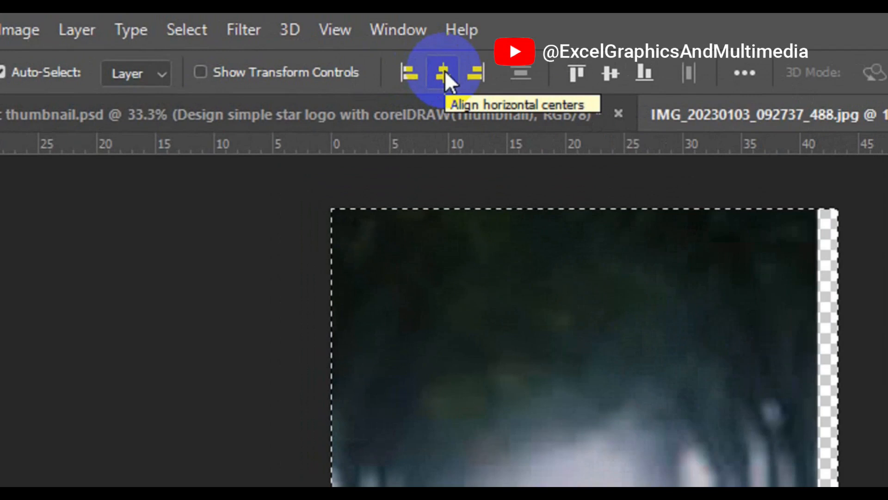
left_click(444, 72)
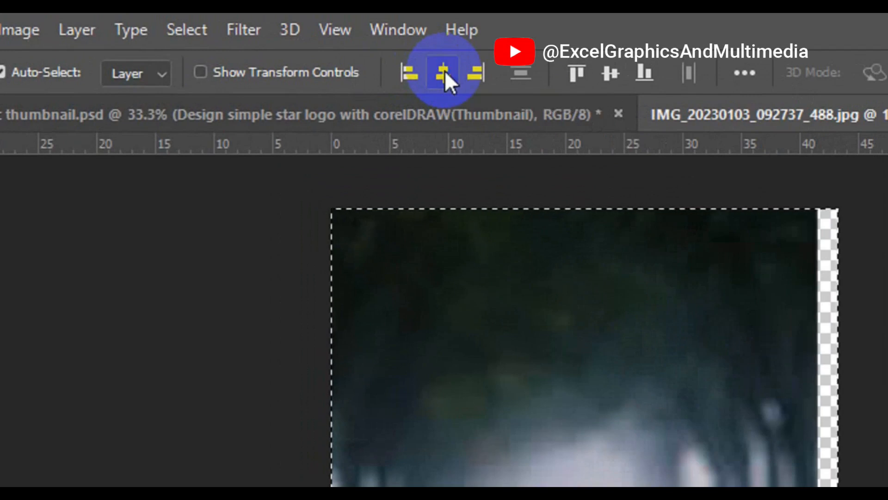
left_click(607, 74)
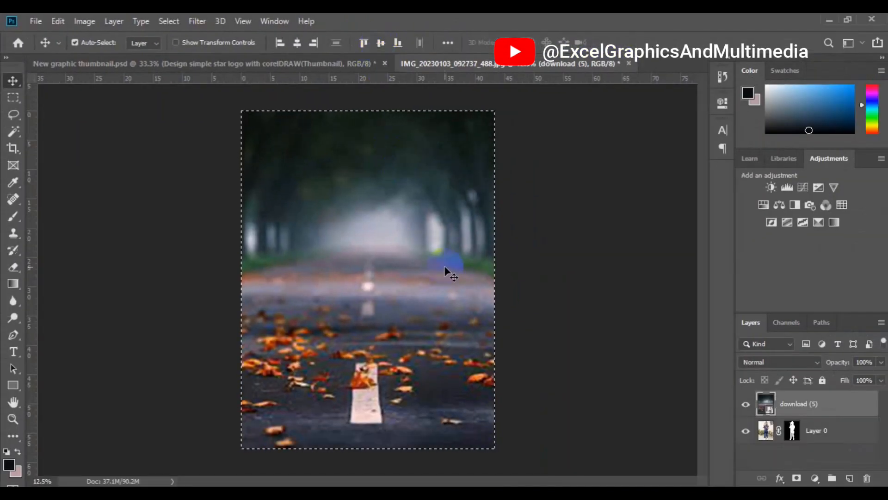
left_click(173, 24)
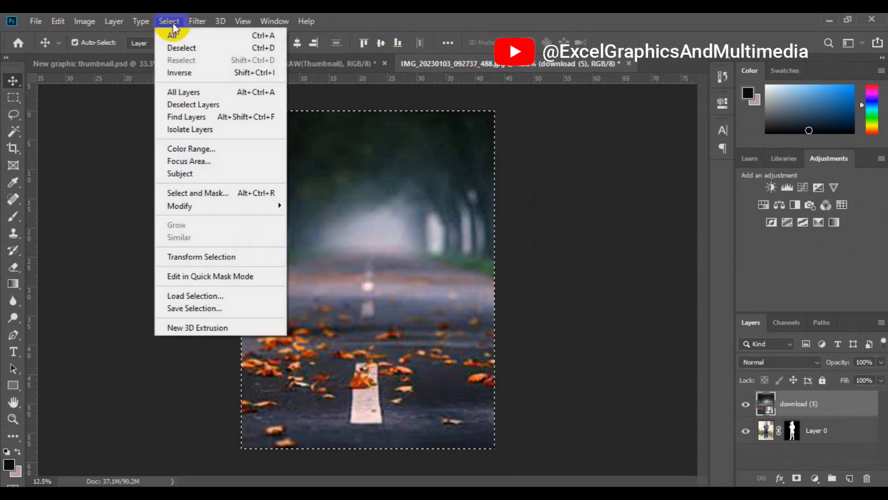
left_click(184, 46)
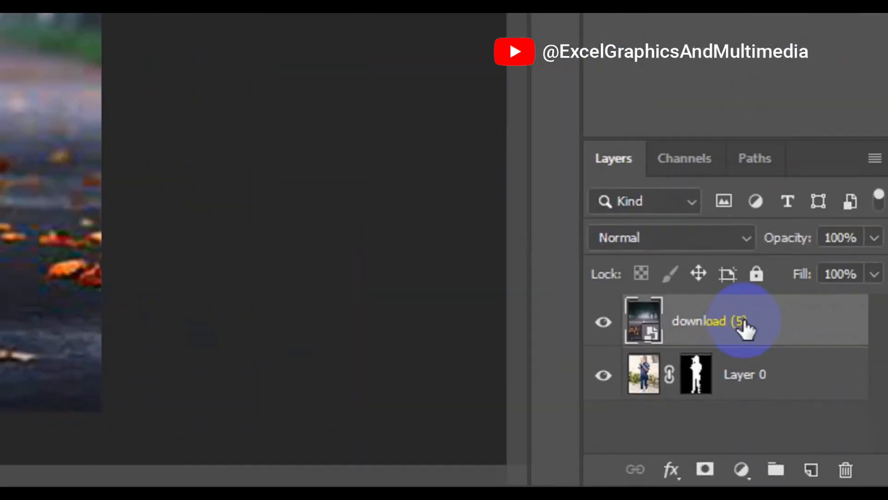
- Rasterize the download (5) layer and copy its canvas-sized area onto a new layer using a rectangular marquee selection
right_click(742, 320)
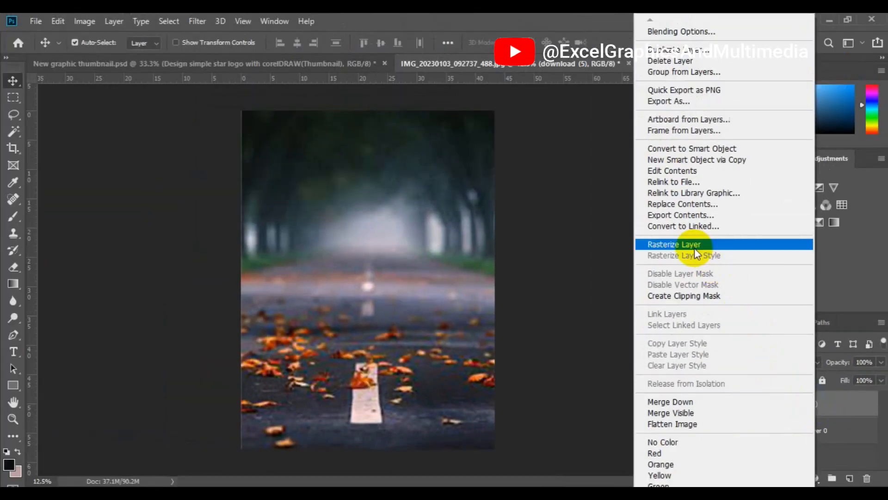
left_click(694, 248)
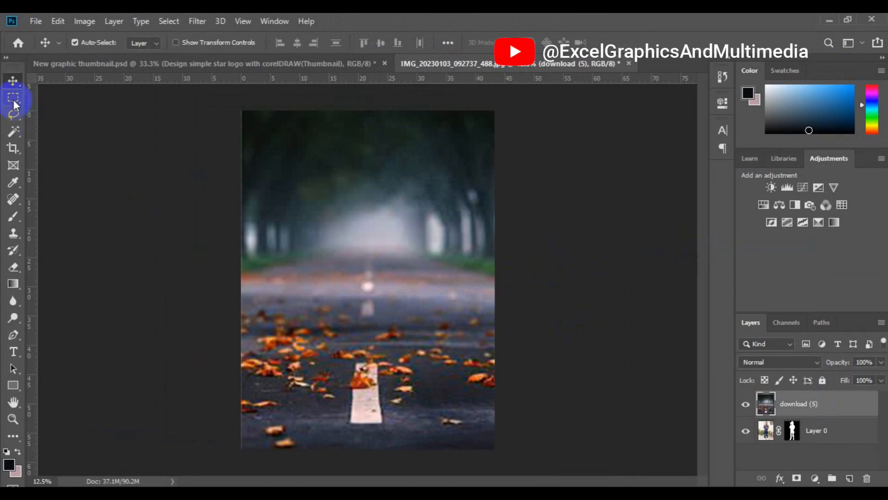
left_click_drag(13, 104, 85, 101)
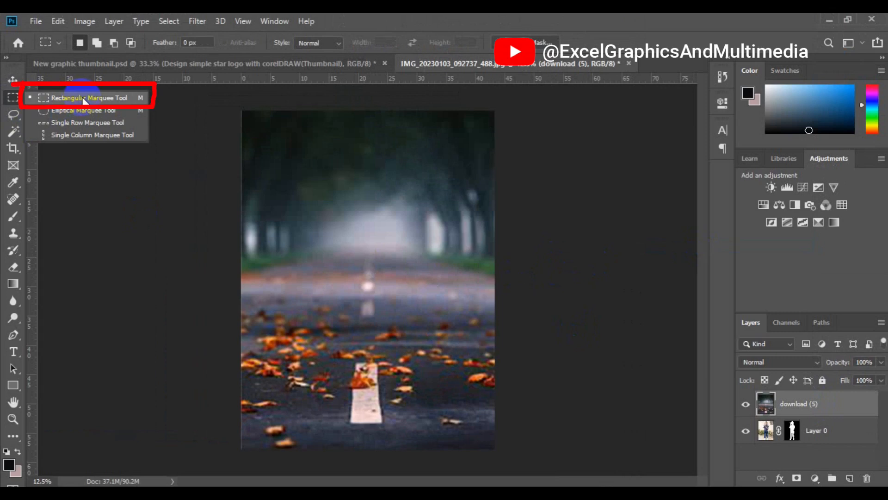
left_click(84, 100)
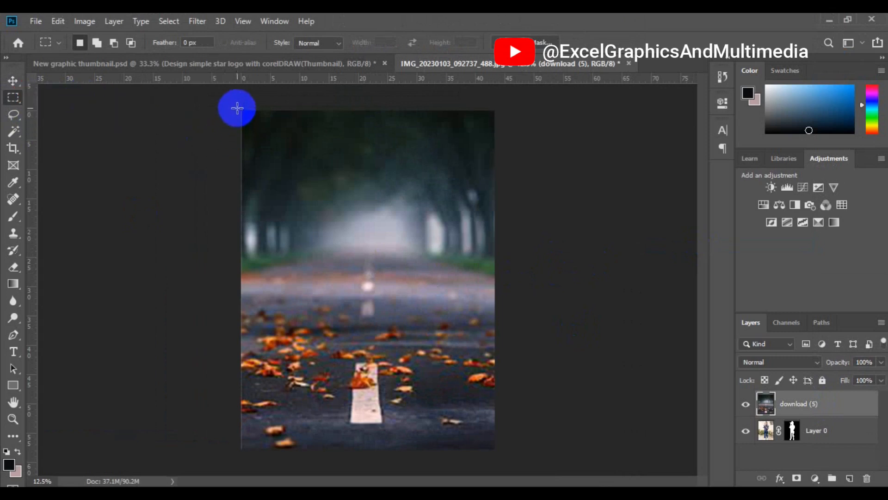
left_click_drag(237, 108, 501, 455)
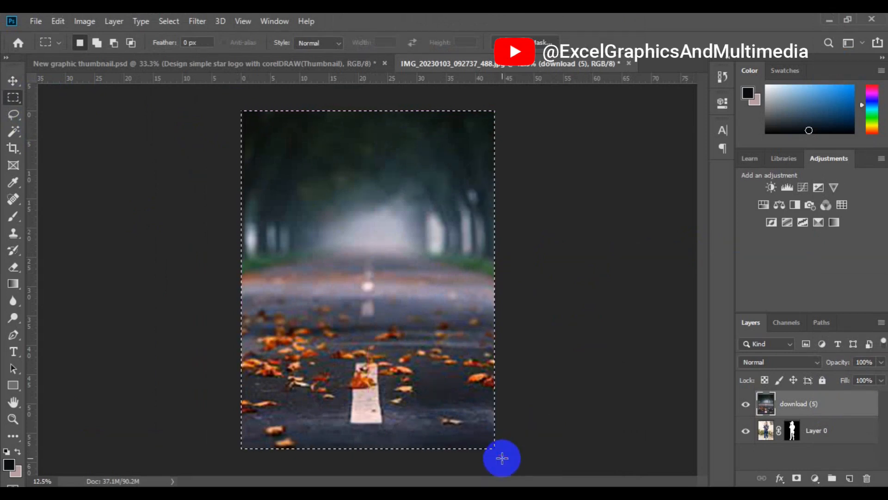
key("ctrl+shift+alt+n")
key("ctrl+d")
key("ctrl+shift+alt+e")
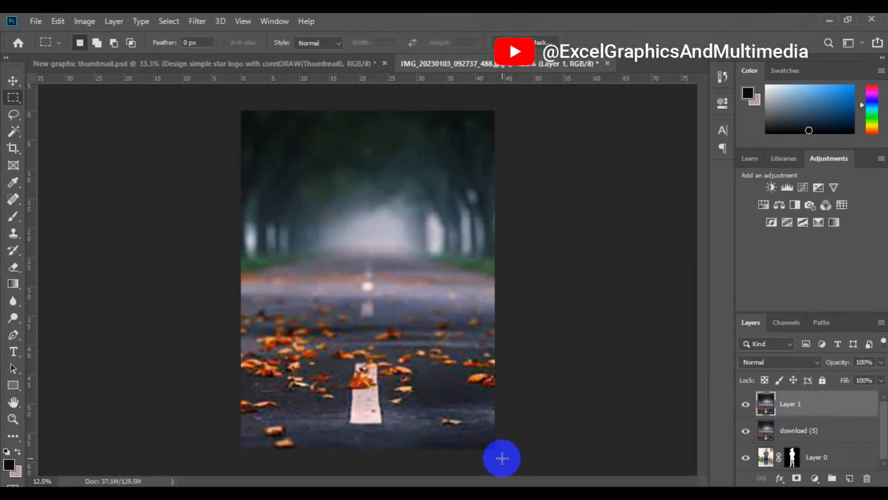
key("v")
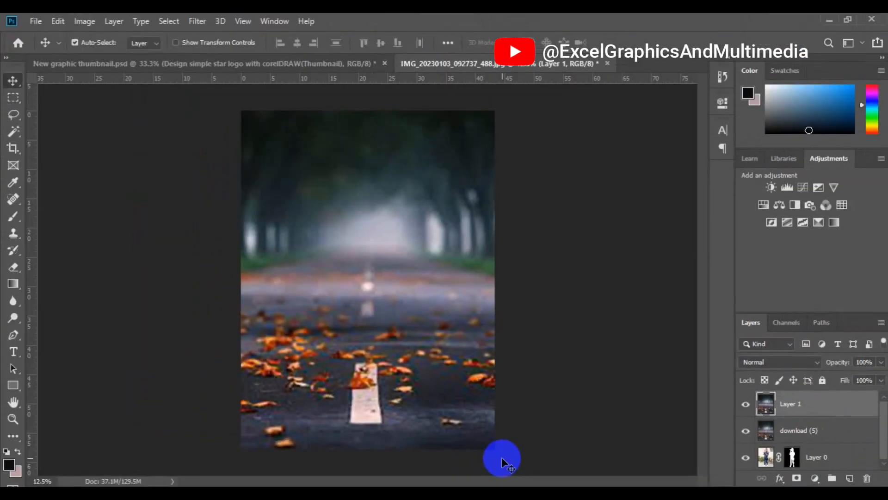
- Delete the download (5) layer and move the cropped road copy, Layer 1, below the boy's masked layer
left_click(805, 432)
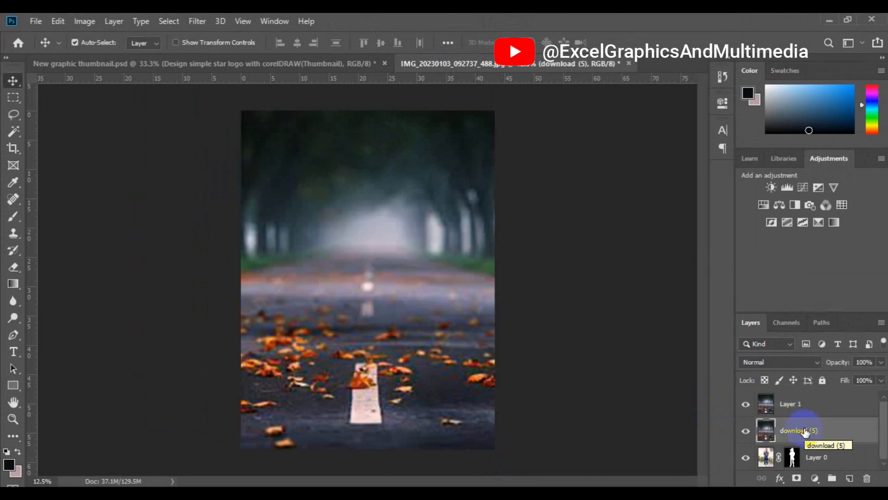
key("Delete")
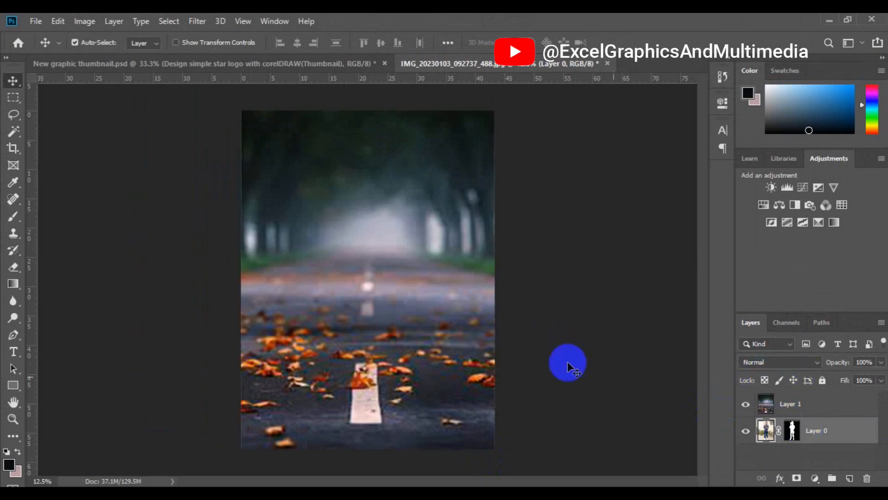
left_click(392, 307)
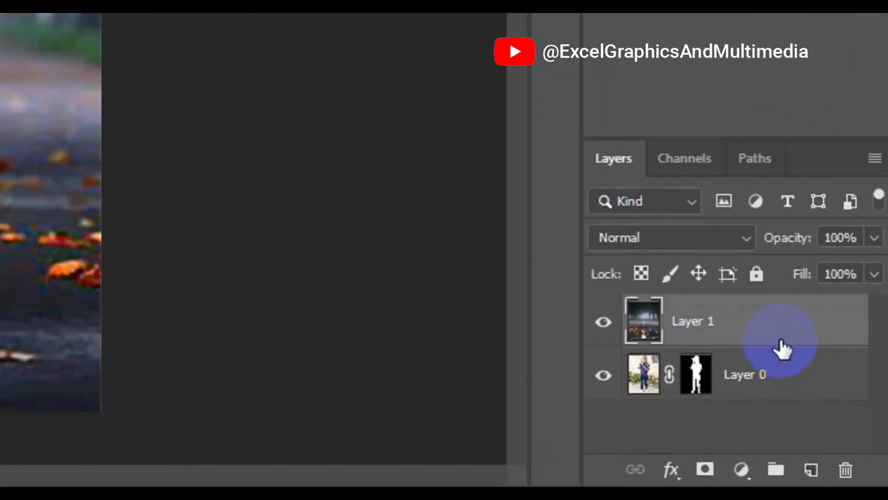
left_click_drag(777, 334, 779, 400)
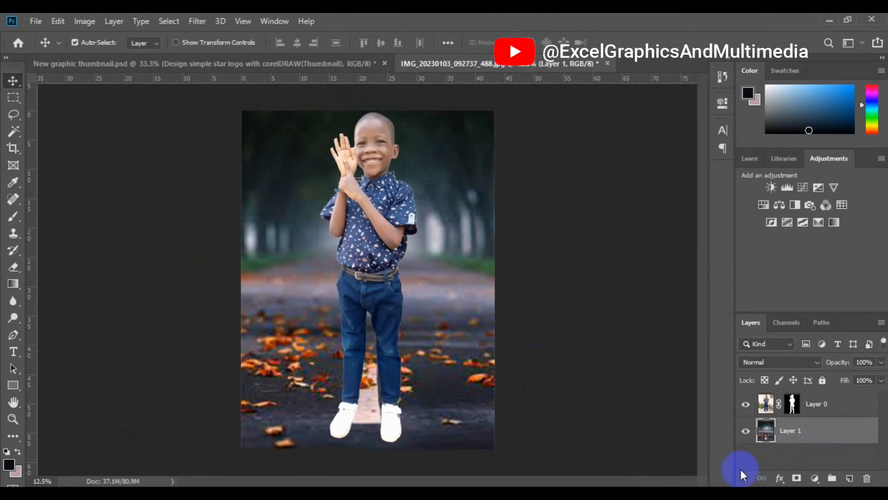
- Apply a Brightness/Contrast adjustment to the road background layer with brightness 39 and contrast 37
left_click(85, 22)
mouse_move(99, 56)
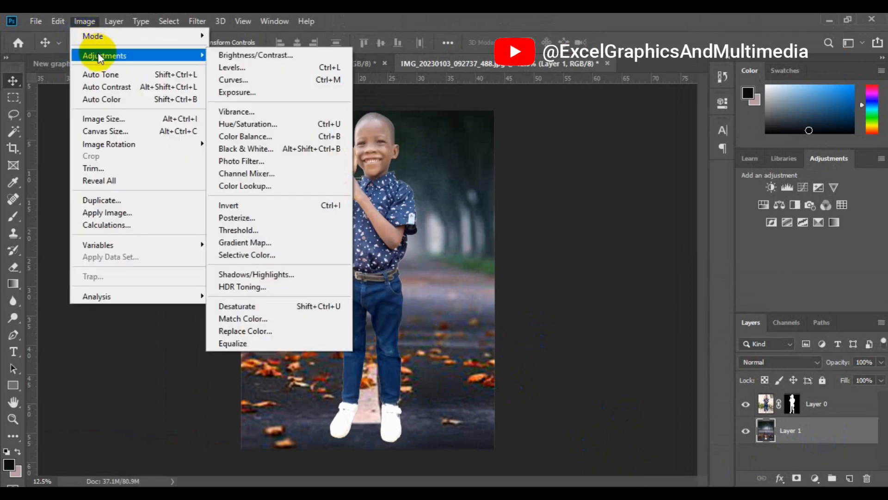
left_click(290, 53)
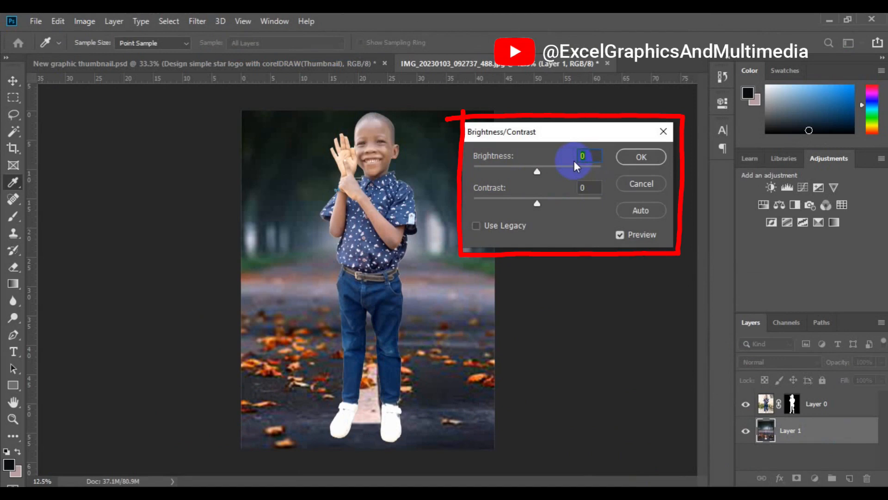
type("39")
left_click(601, 189)
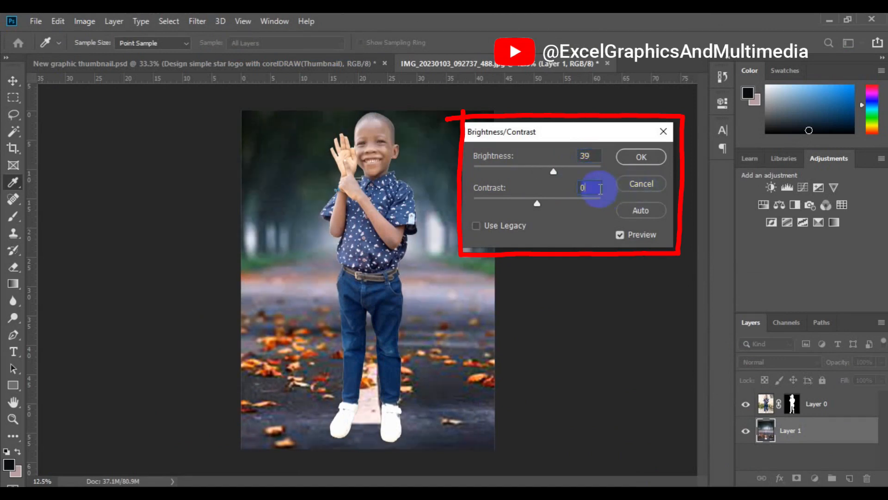
key("BackSpace")
type("37")
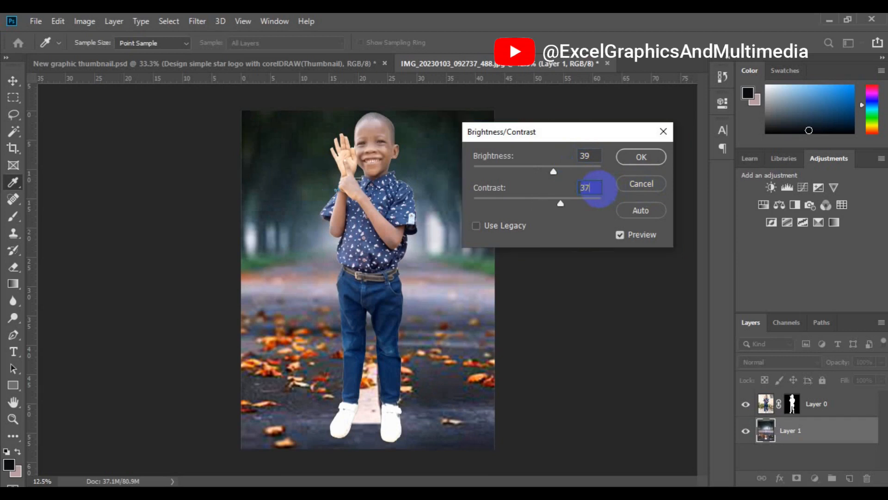
left_click(631, 162)
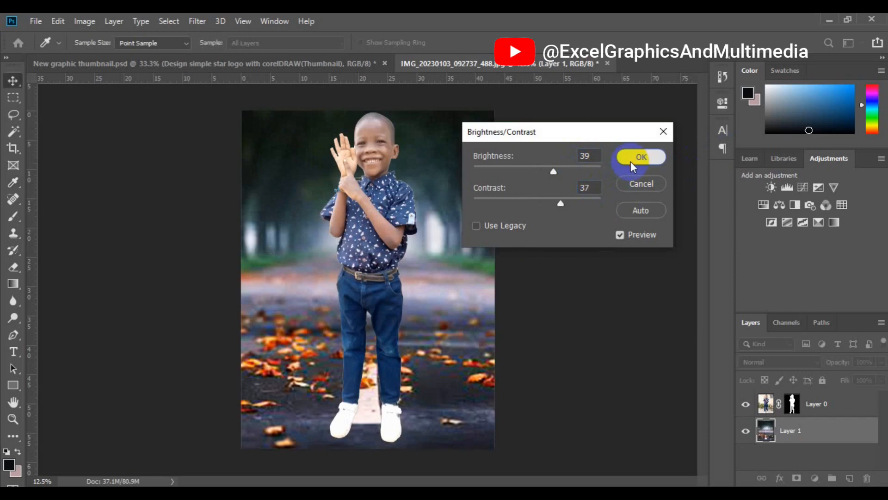
key("v")
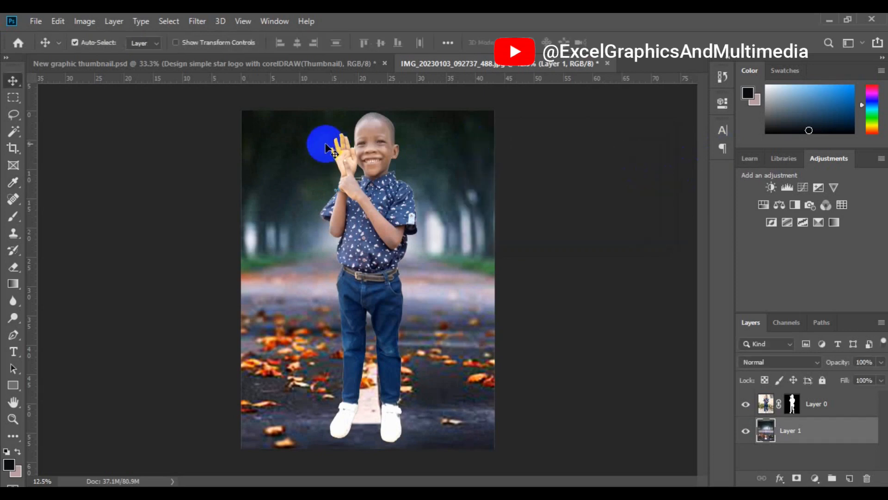
- Darken the road background layer with a Levels adjustment, setting the white output level to 180
left_click(87, 24)
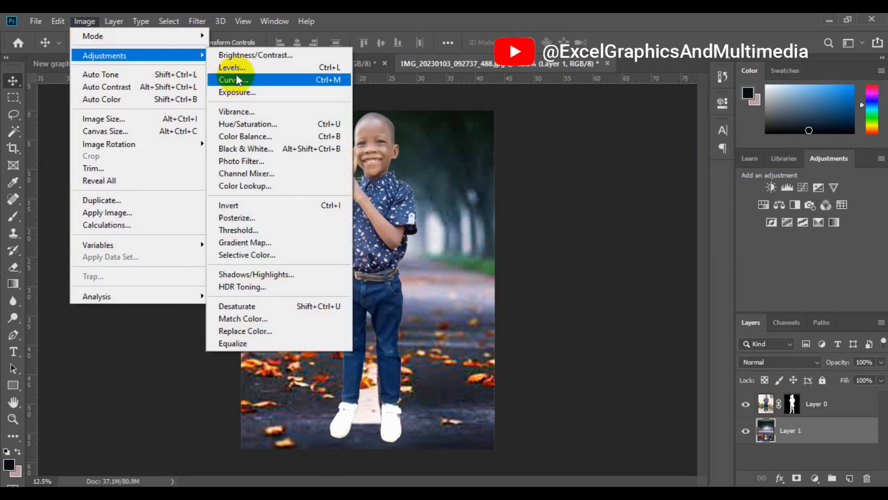
left_click(238, 71)
key("ctrl+l")
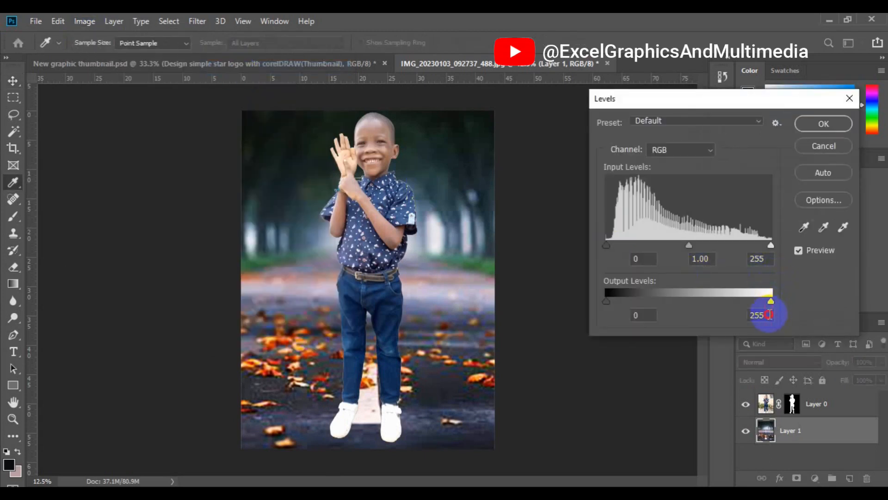
double_click(750, 314)
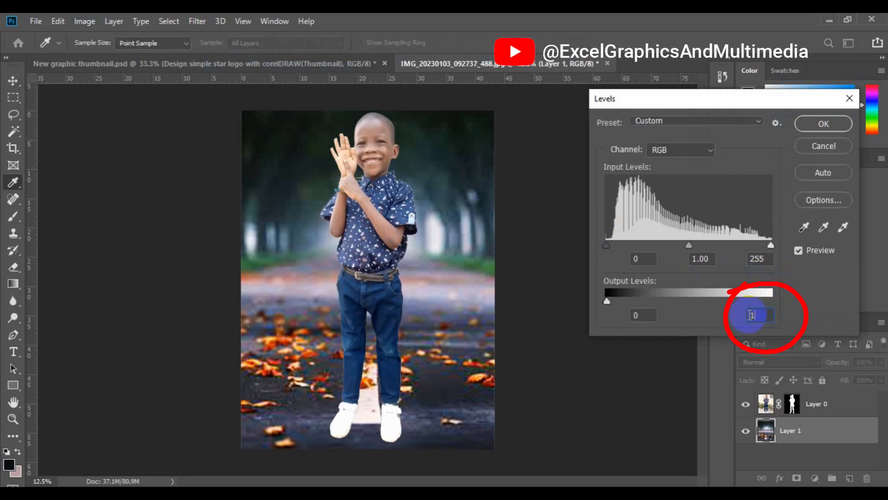
type("180")
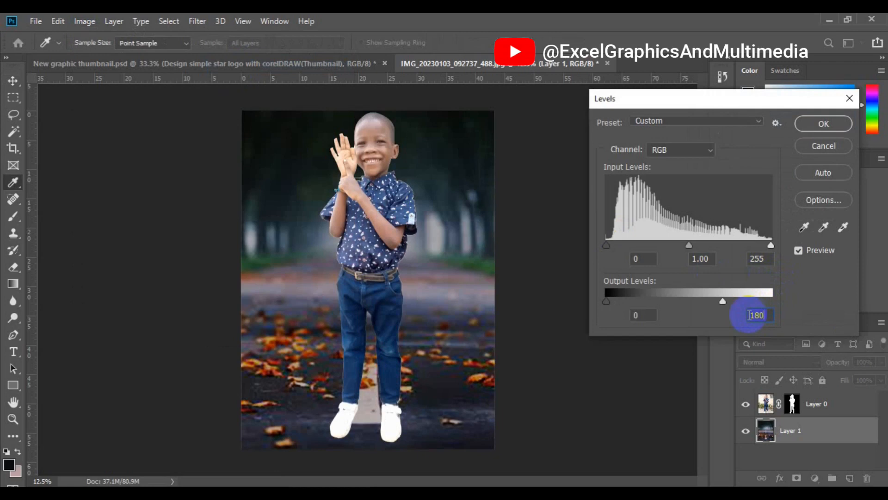
left_click(819, 126)
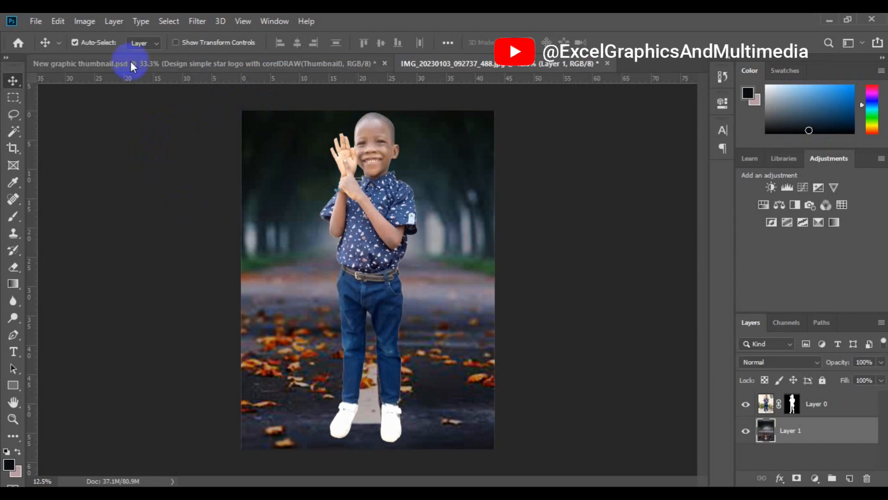
- Apply a Vibrance adjustment to the road background layer with vibrance +17 and saturation 9
left_click(96, 26)
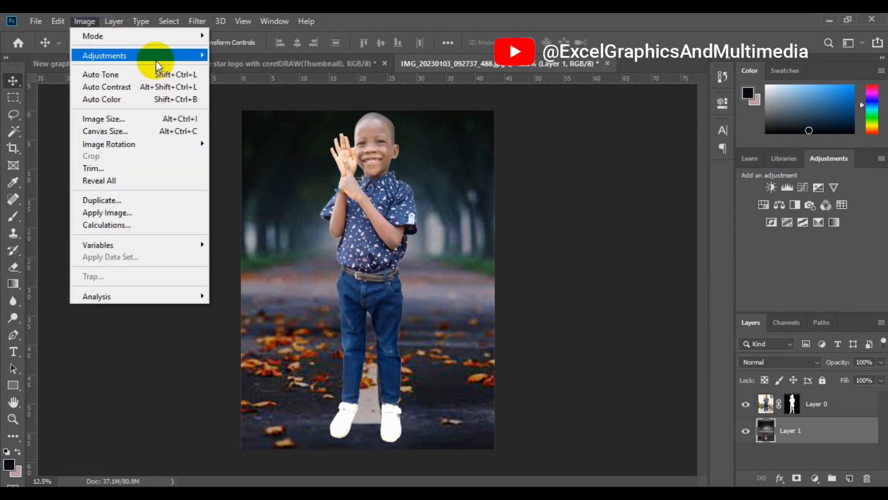
mouse_move(156, 60)
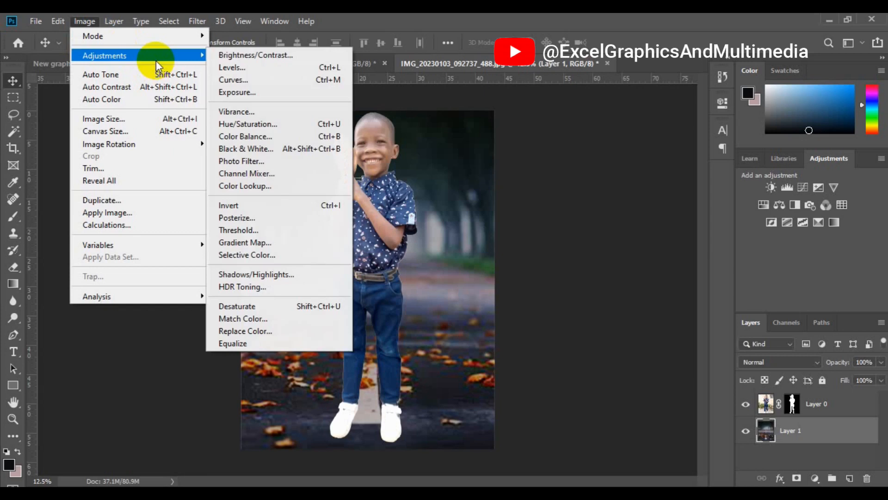
left_click(293, 113)
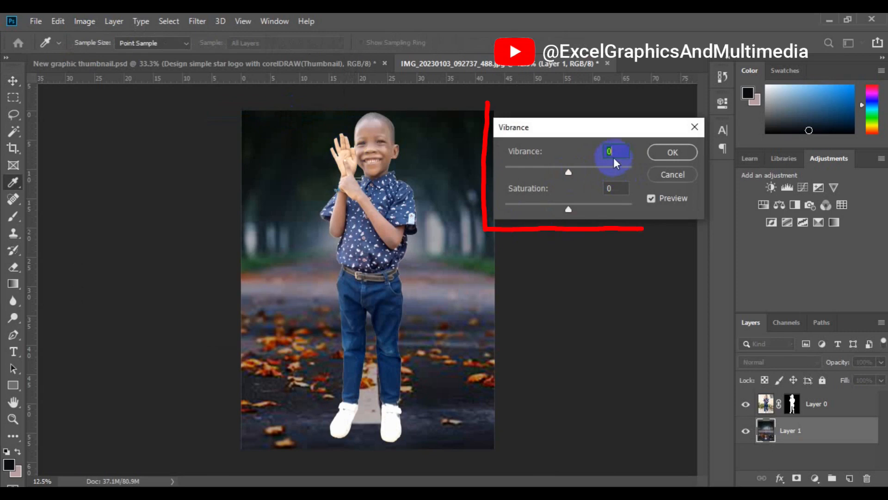
left_click(611, 151)
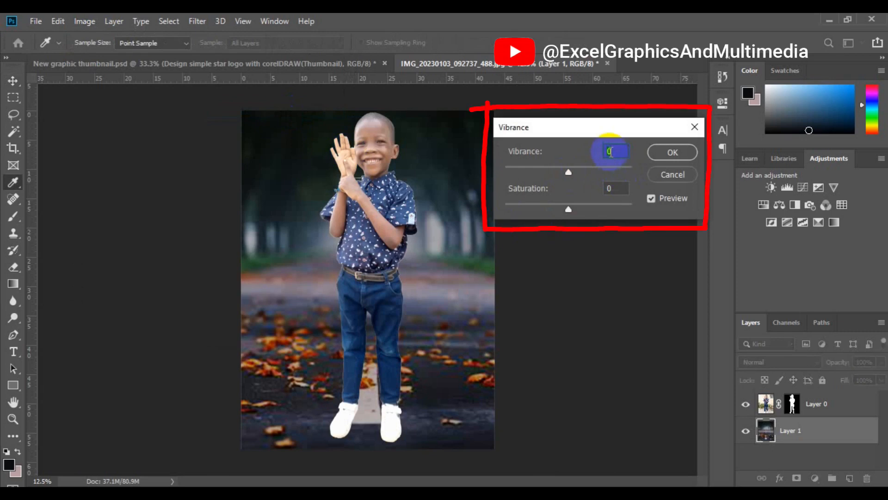
type("17")
left_click(623, 192)
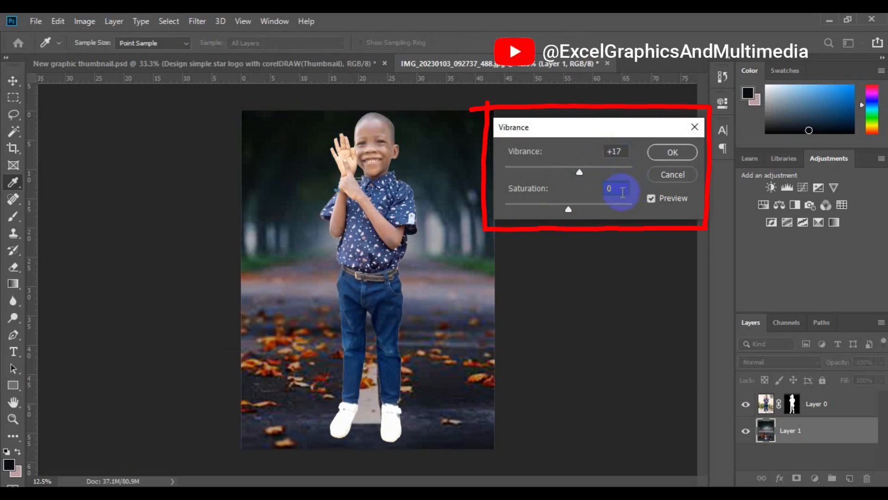
key("BackSpace")
type("9")
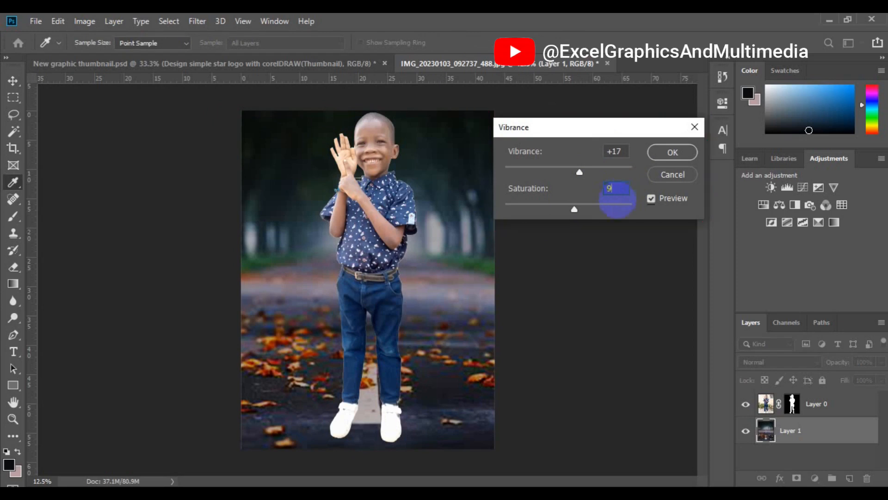
left_click(658, 154)
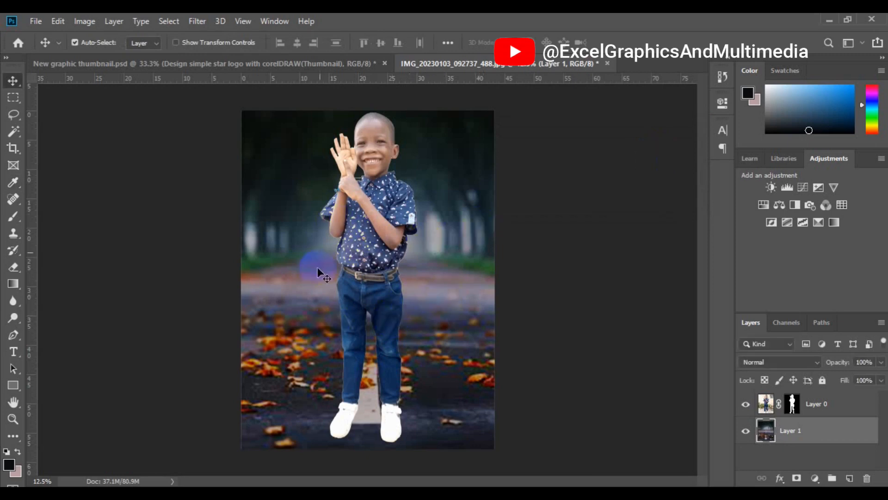
- Select the boy's masked layer, Layer 0, and apply Brightness/Contrast with brightness 10 and contrast 4
left_click(376, 250)
left_click(334, 223)
left_click(236, 172)
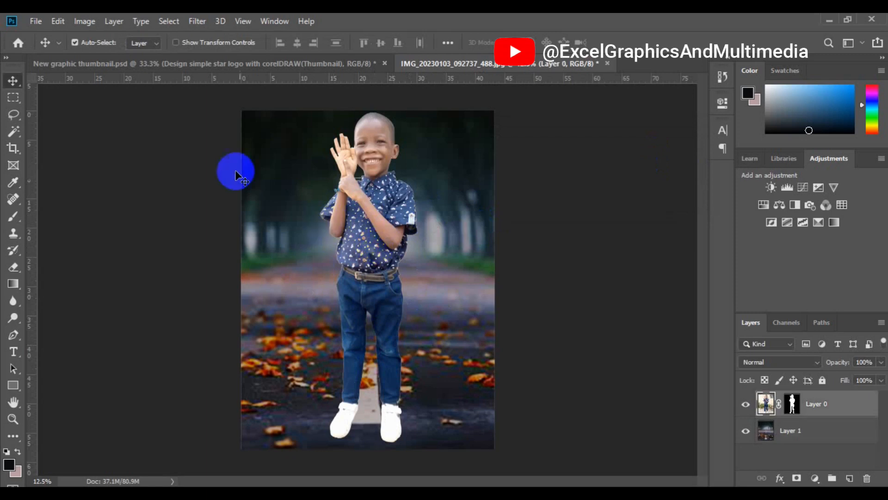
left_click(85, 26)
mouse_move(104, 51)
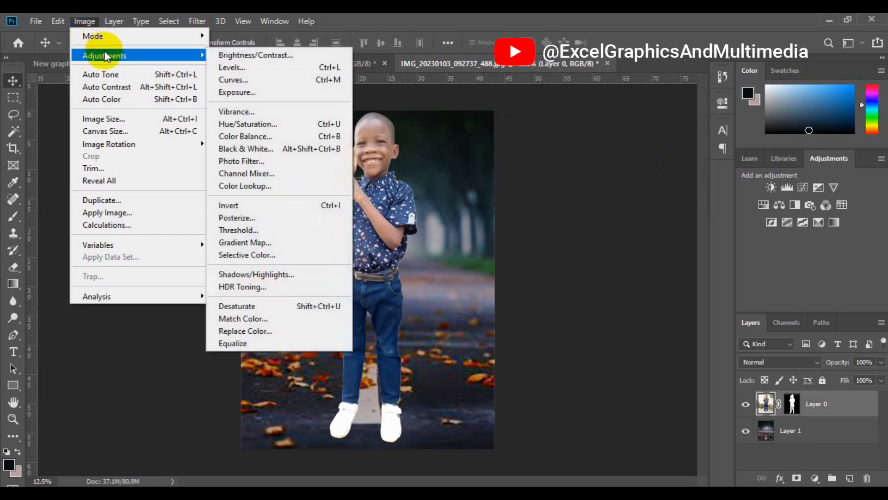
left_click(246, 56)
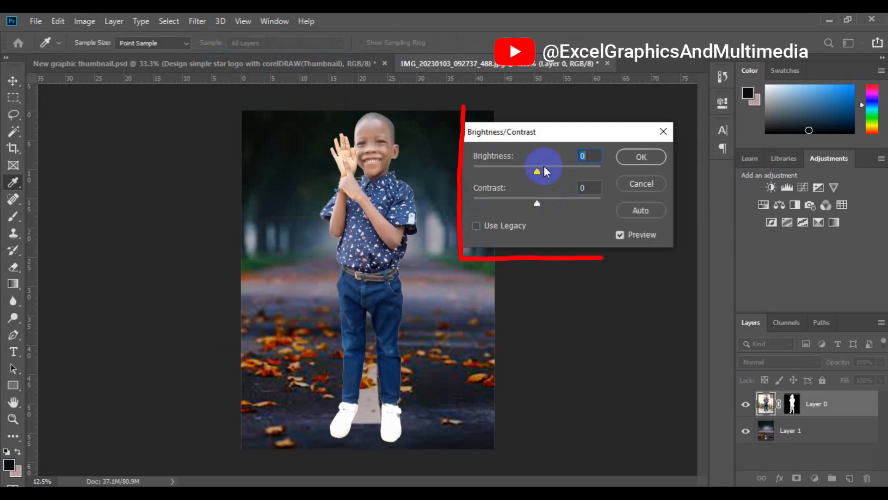
type("10")
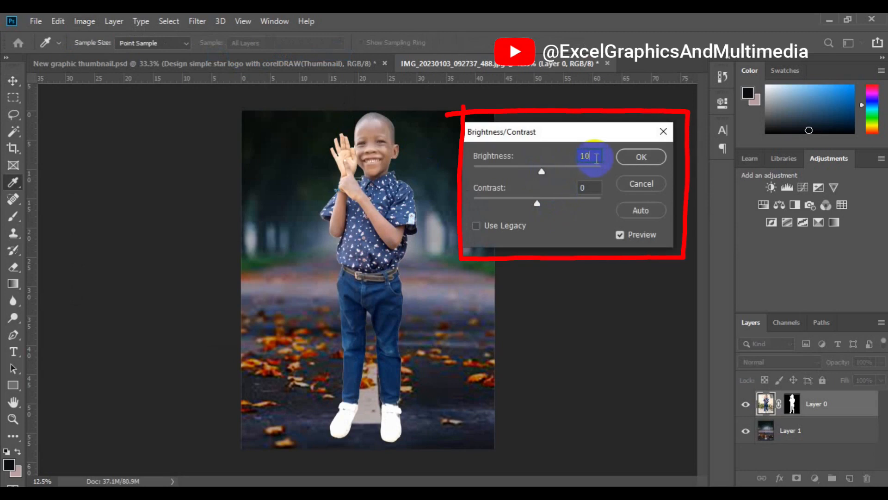
left_click(581, 187)
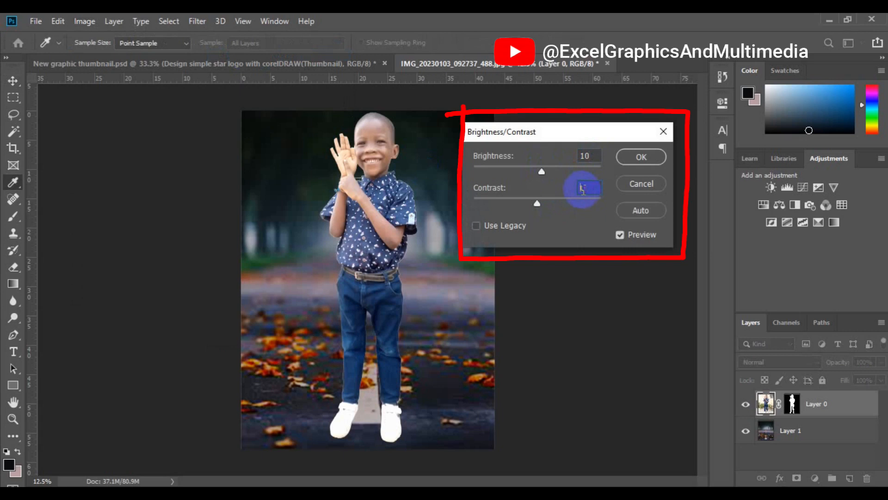
type("4")
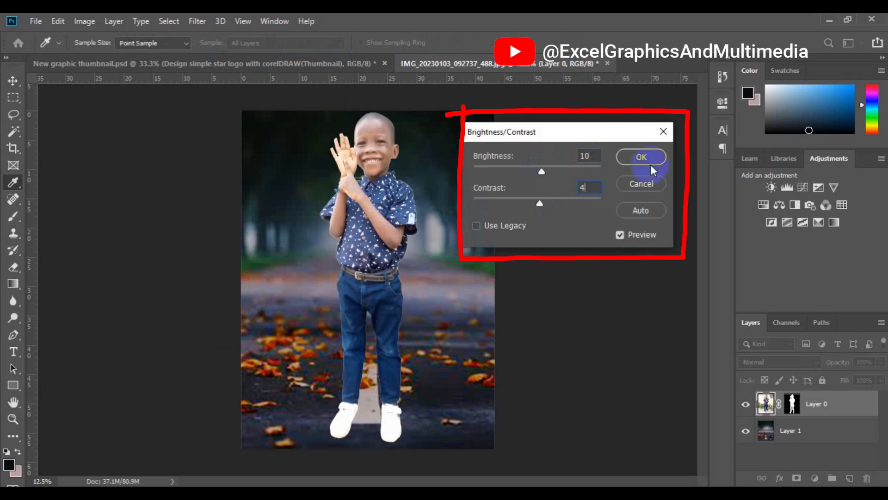
left_click(648, 159)
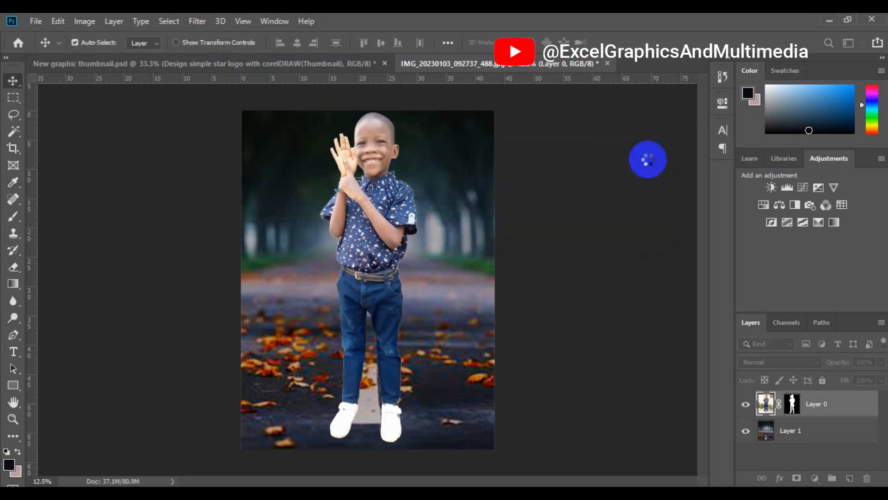
- Fade the boy layer's Brightness/Contrast adjustment to 85% opacity in Soft Light mode
left_click(55, 26)
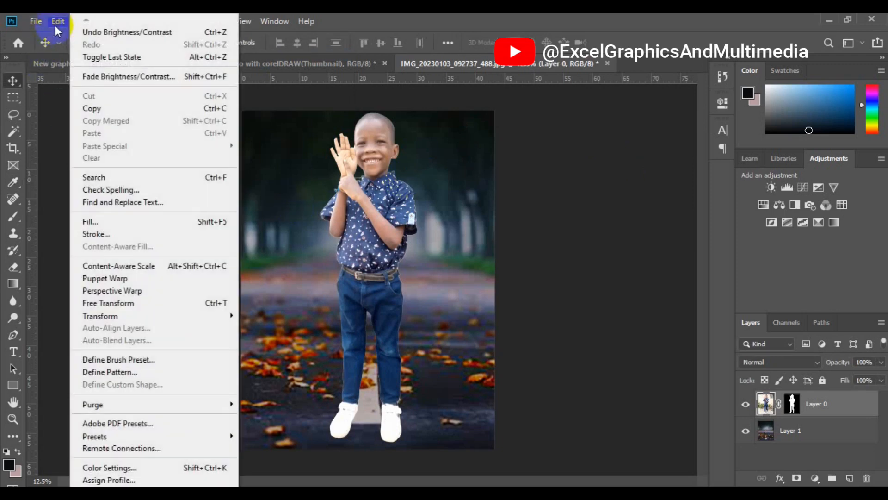
left_click(109, 76)
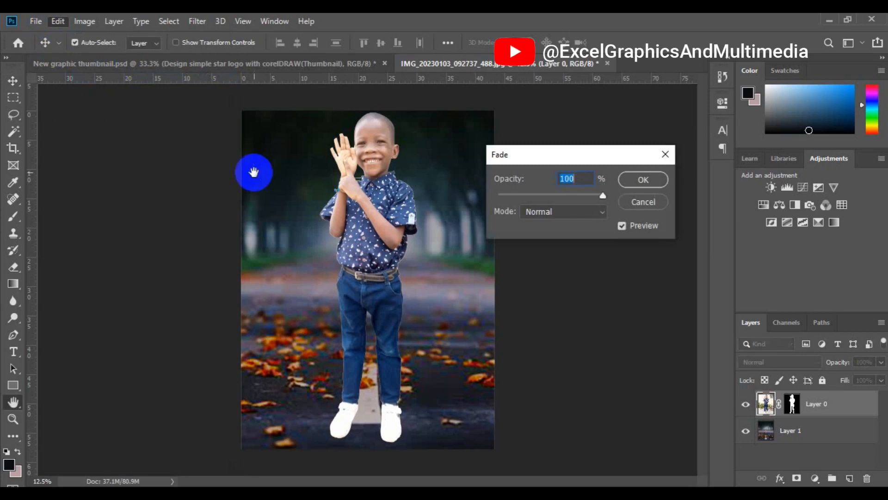
left_click(591, 211)
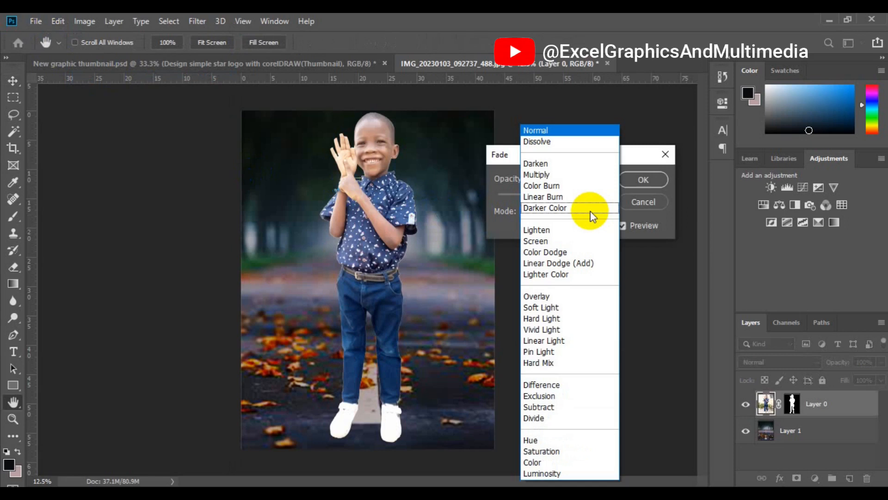
left_click(569, 307)
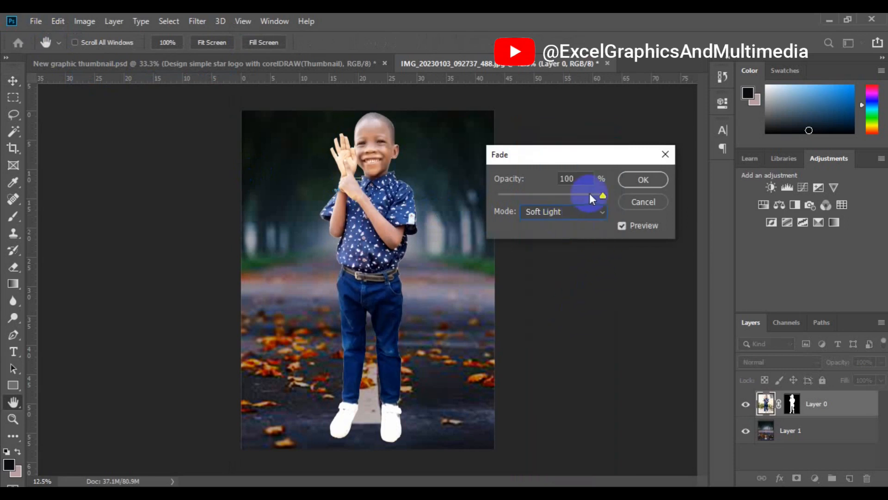
left_click_drag(601, 196, 505, 195)
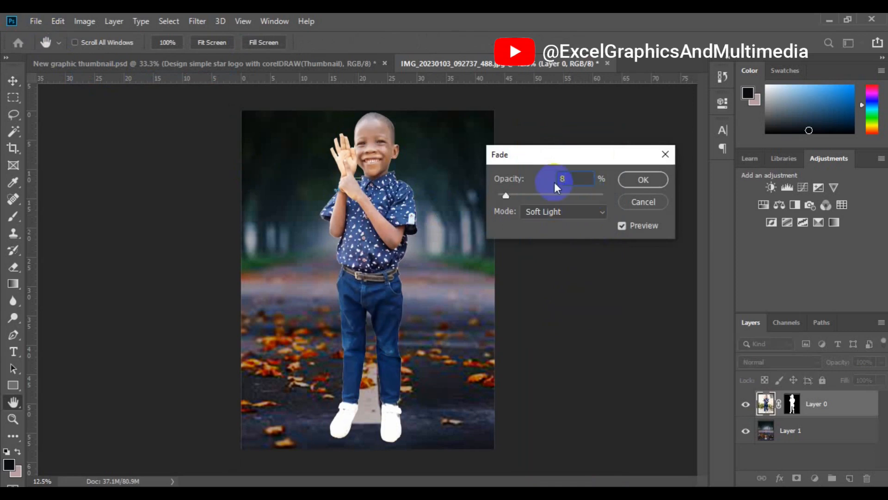
type("5")
left_click(659, 179)
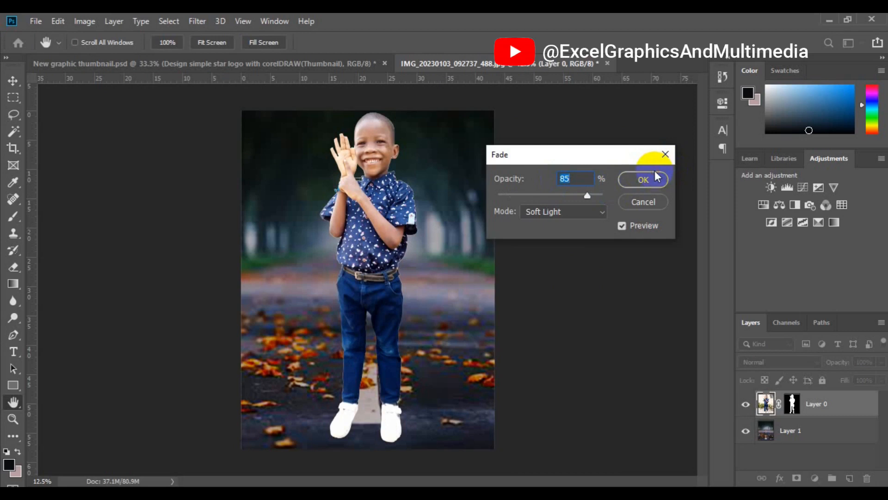
left_click(648, 179)
key("v")
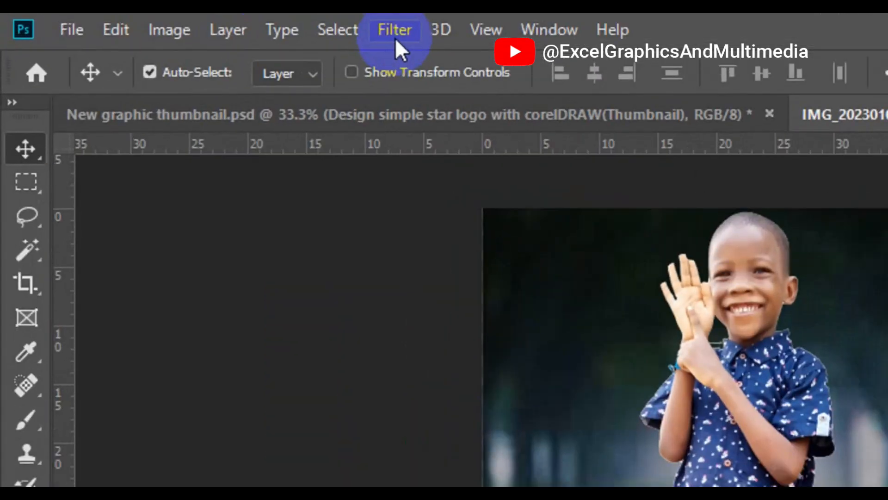
- Apply Reduce Noise to the boy layer with strength 7, preserve details 64%, reduce color noise 80% and sharpen details 25%
left_click(395, 32)
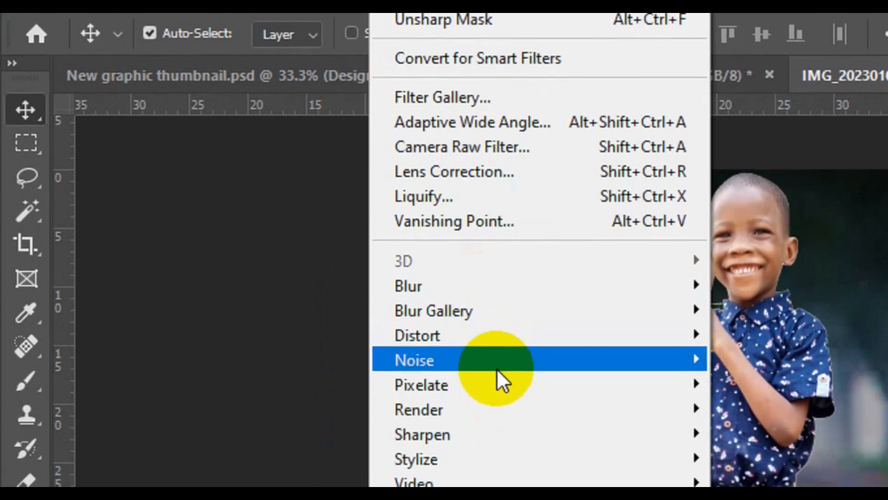
mouse_move(496, 368)
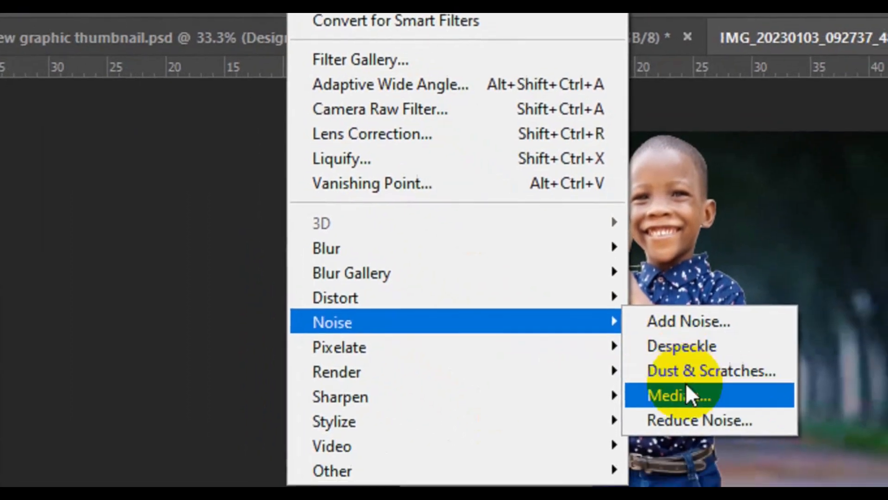
left_click(714, 419)
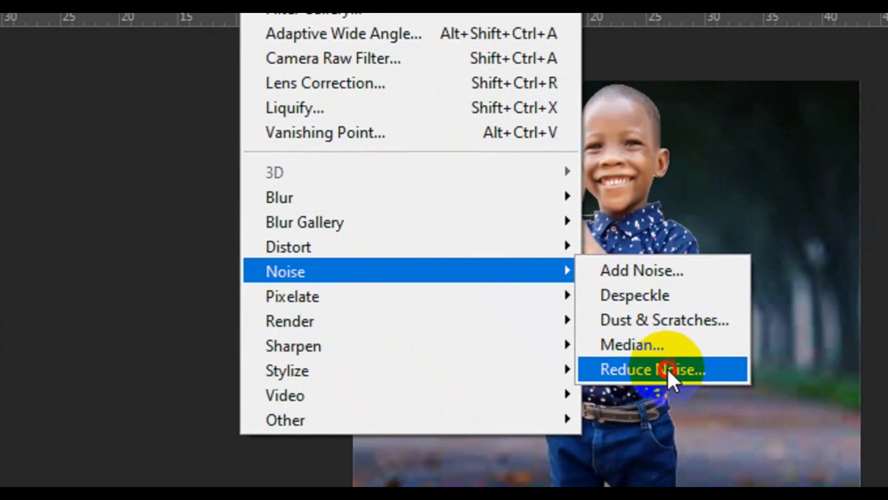
left_click(306, 404)
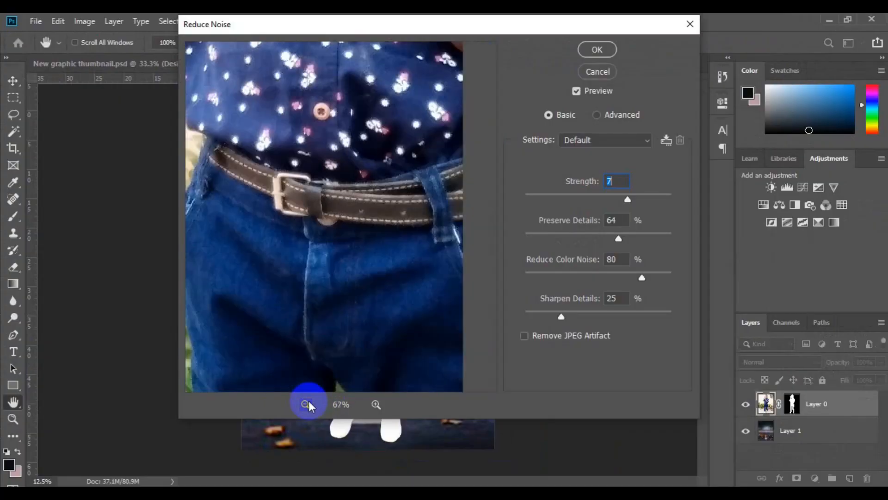
left_click(306, 404)
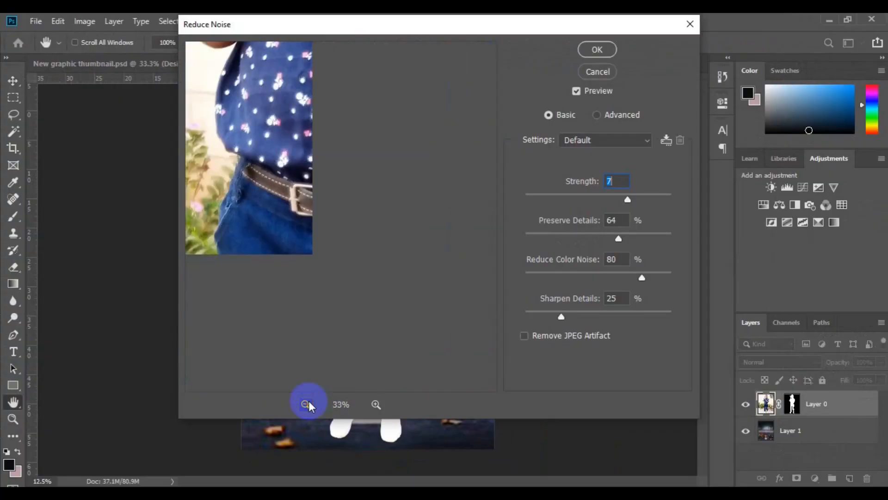
left_click(306, 404)
left_click(338, 175)
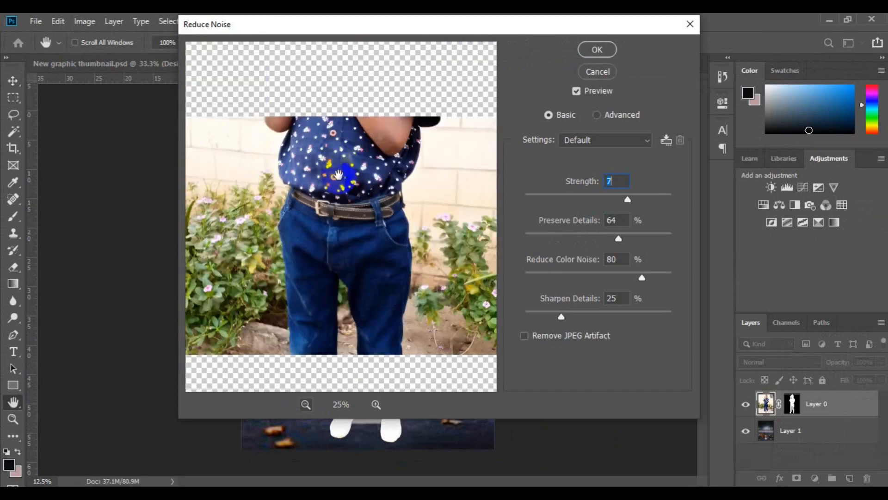
left_click(610, 181)
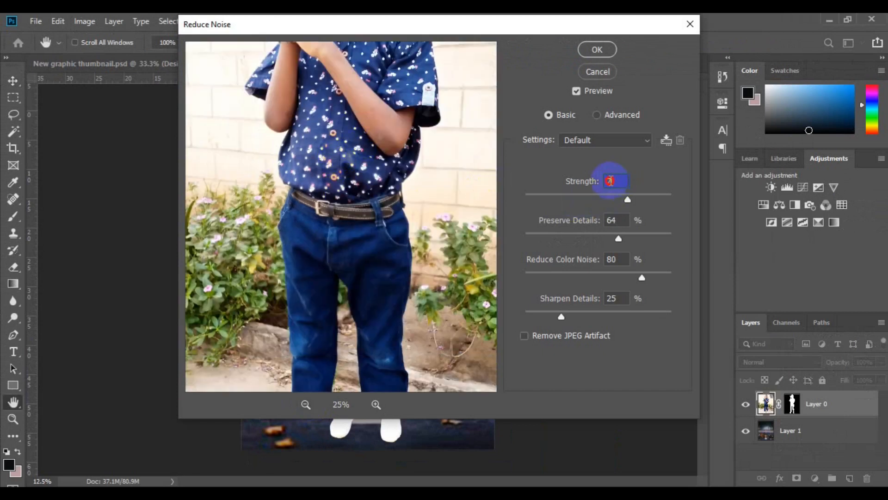
left_click(624, 220)
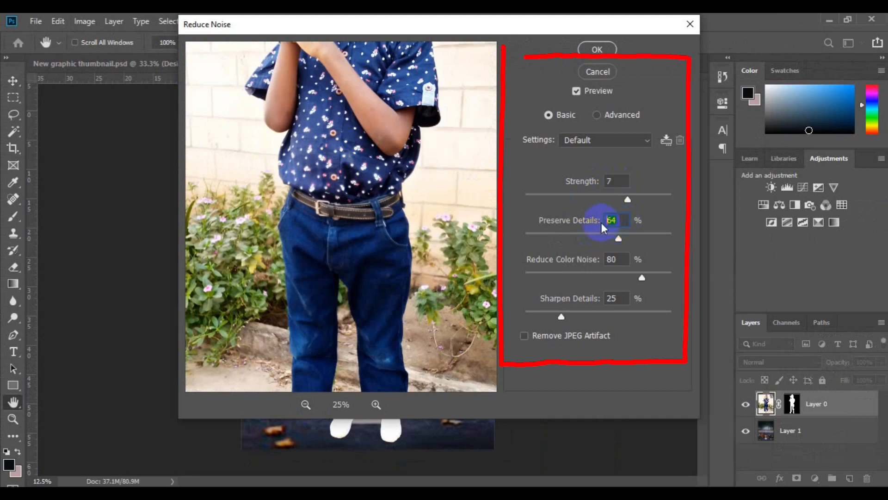
left_click(616, 257)
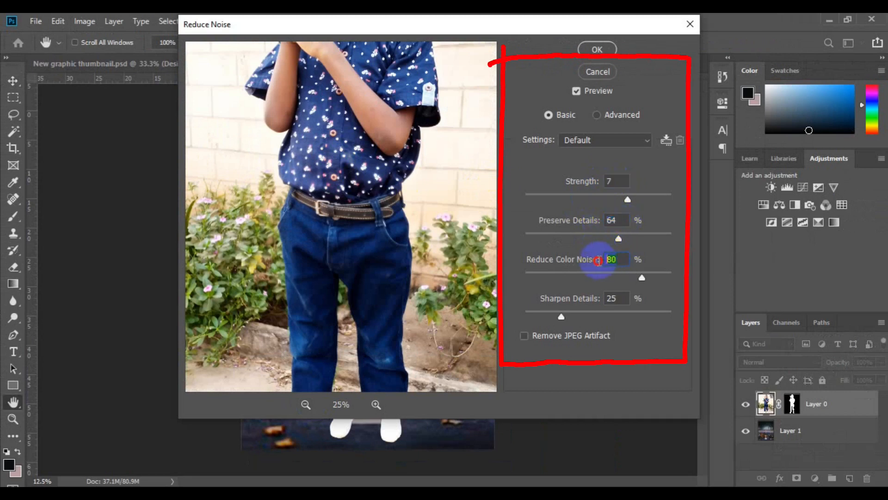
left_click(619, 299)
left_click_drag(357, 168, 357, 284)
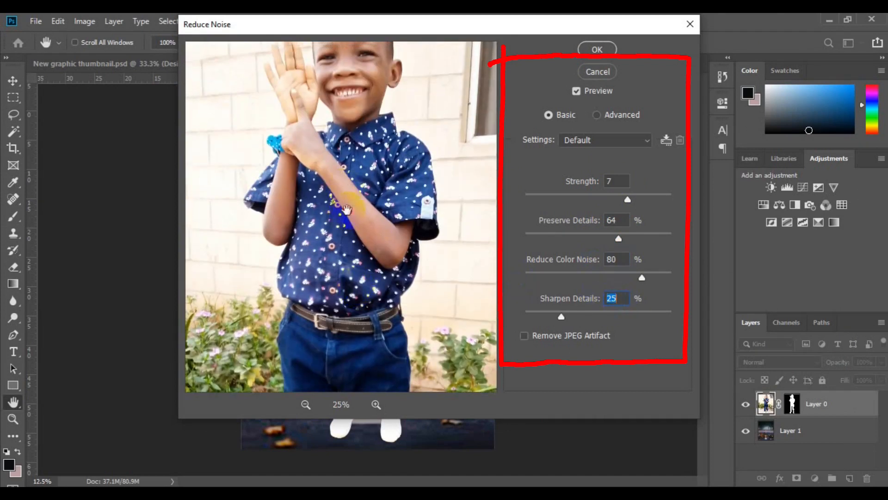
left_click_drag(344, 187, 349, 232)
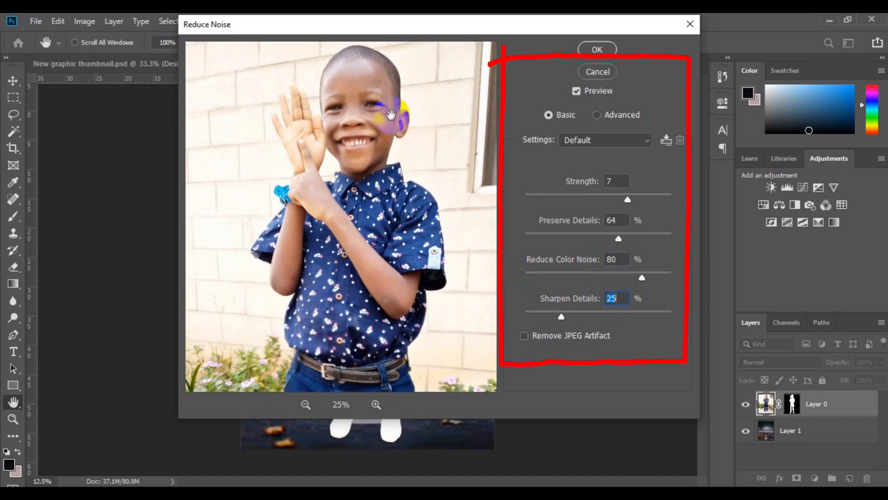
left_click(597, 50)
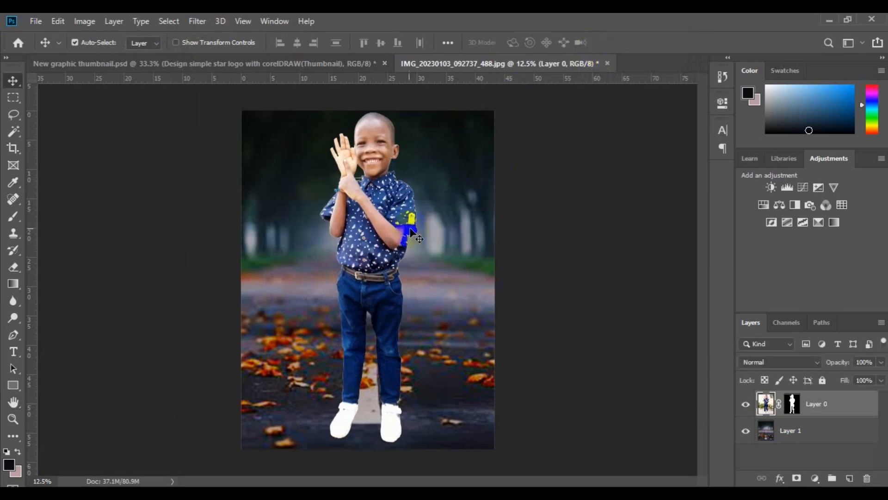
- Sharpen the boy layer with Unsharp Mask at amount 150%, radius 1.6 pixels and threshold 6 levels
left_click(405, 391)
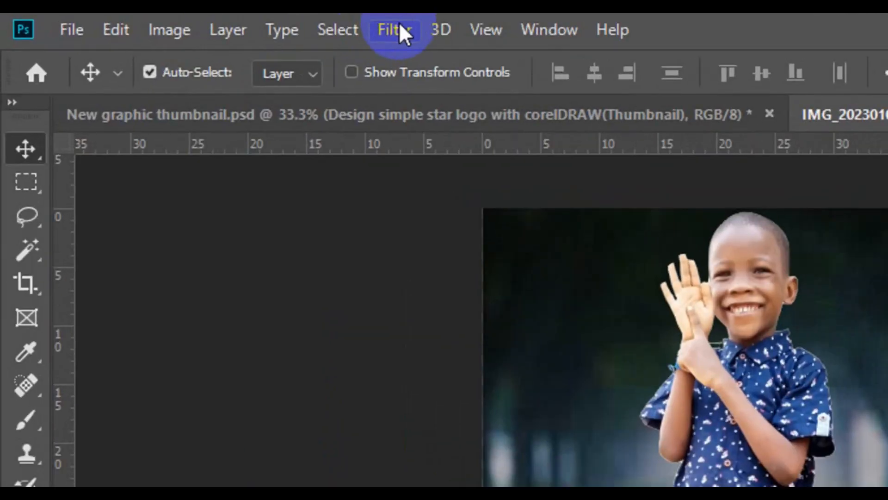
left_click(399, 24)
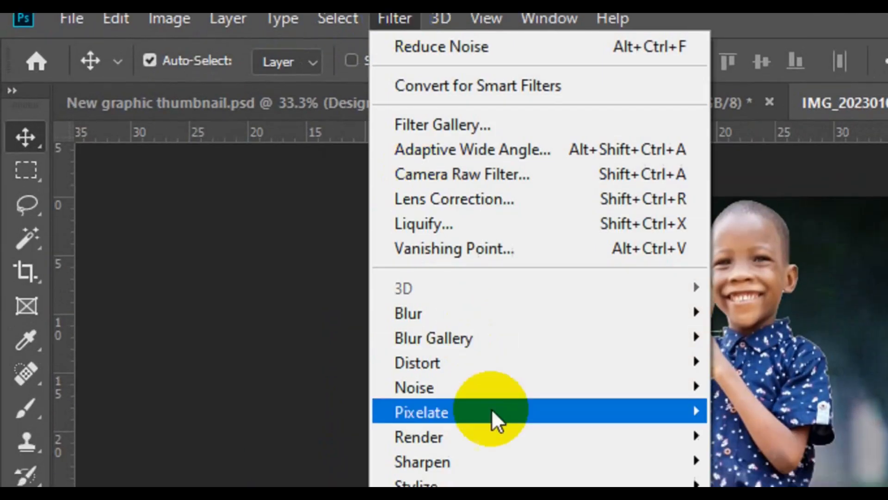
mouse_move(496, 462)
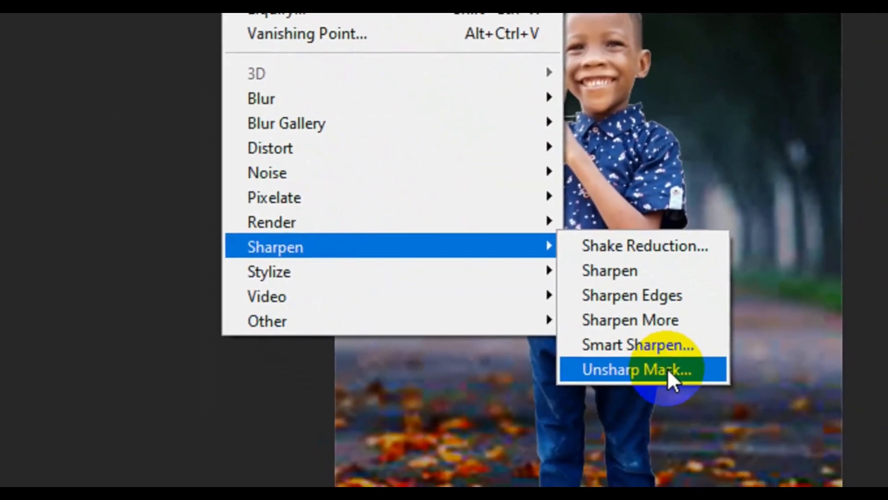
left_click(667, 368)
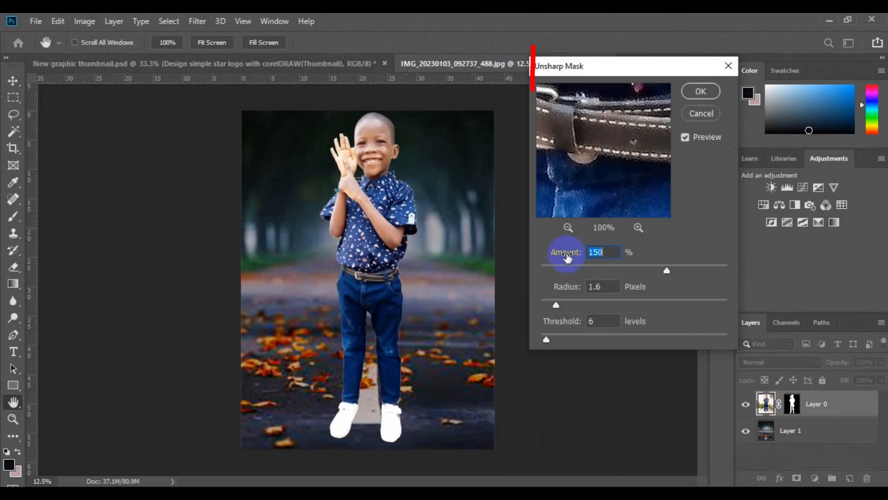
left_click_drag(621, 255, 585, 255)
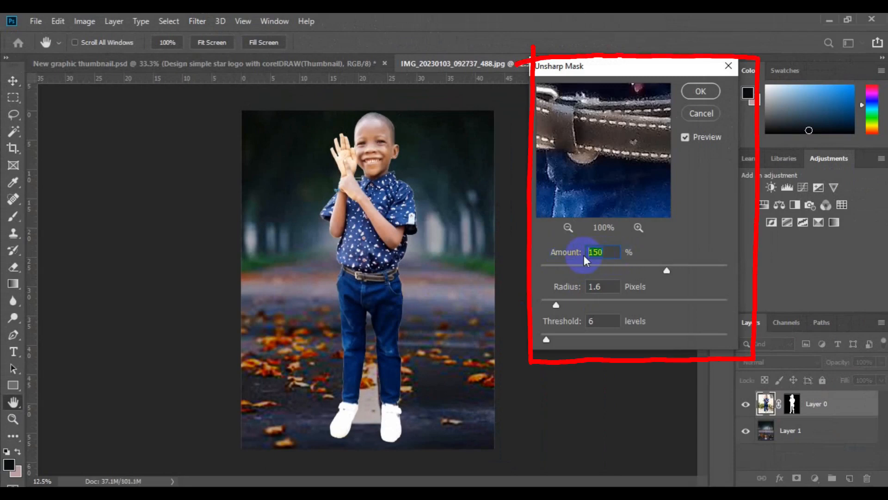
left_click_drag(617, 287, 579, 293)
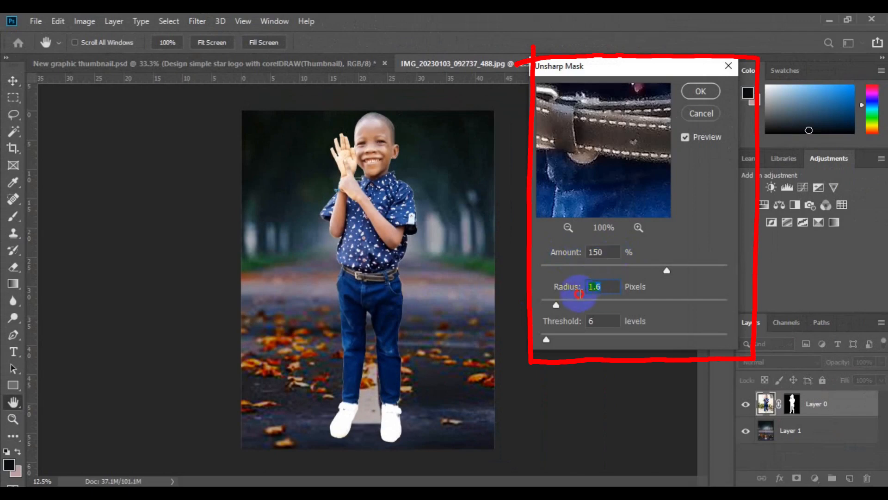
left_click_drag(614, 319, 552, 335)
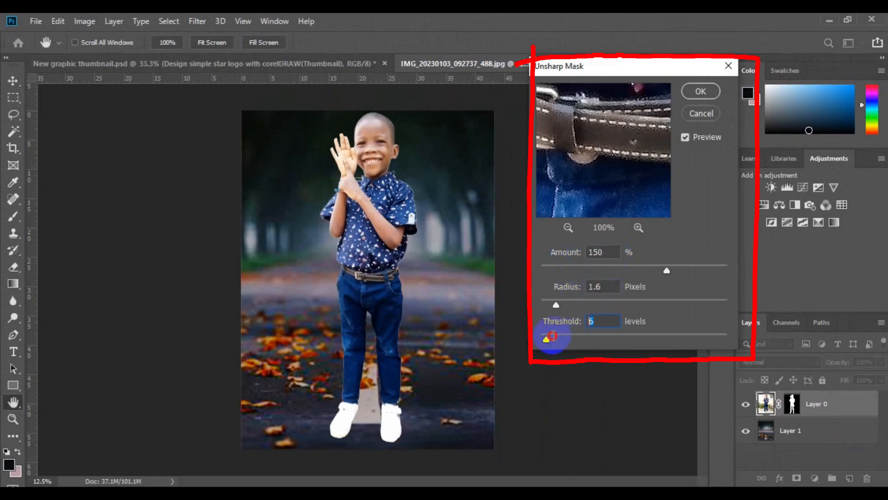
left_click(693, 94)
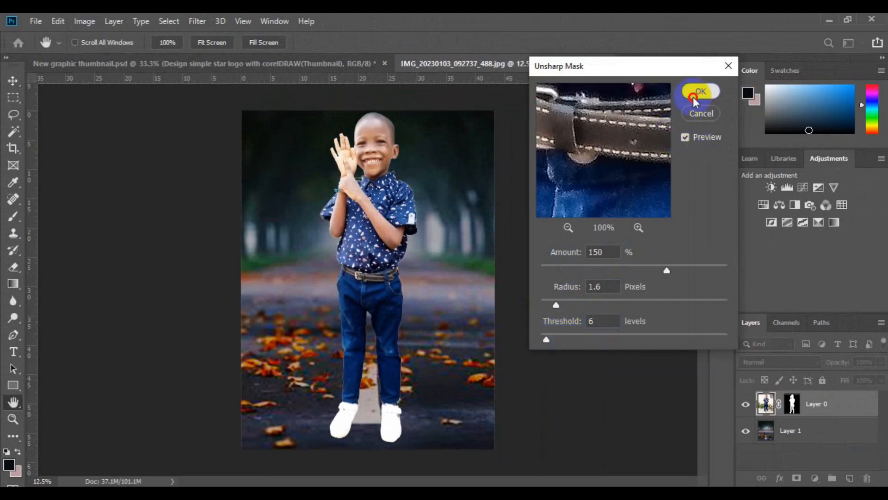